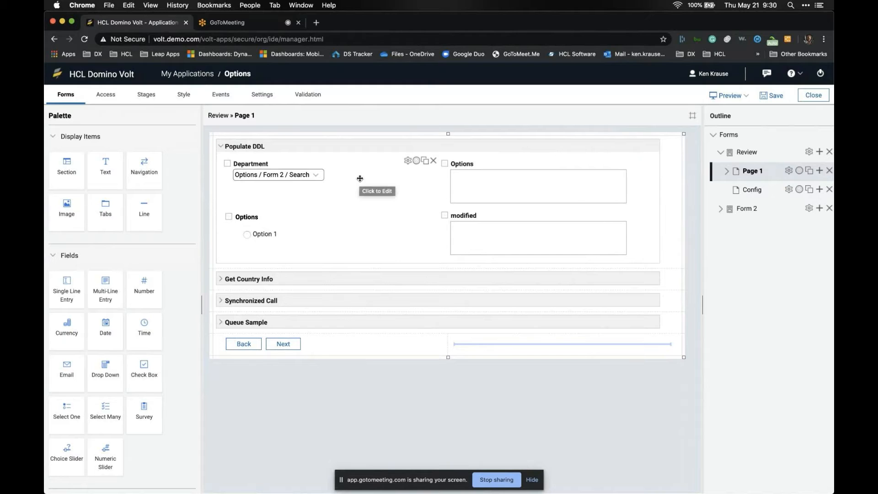
- Preview the Review form and check that Department lists HR, IT, Finance, Security and Facility Services
{"action": "left_click", "coordinate": [726, 95]}
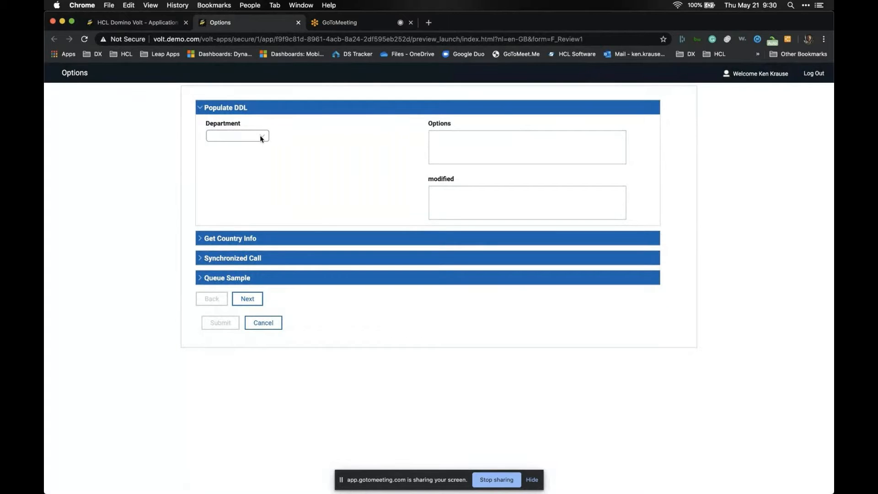
{"action": "left_click", "coordinate": [261, 138]}
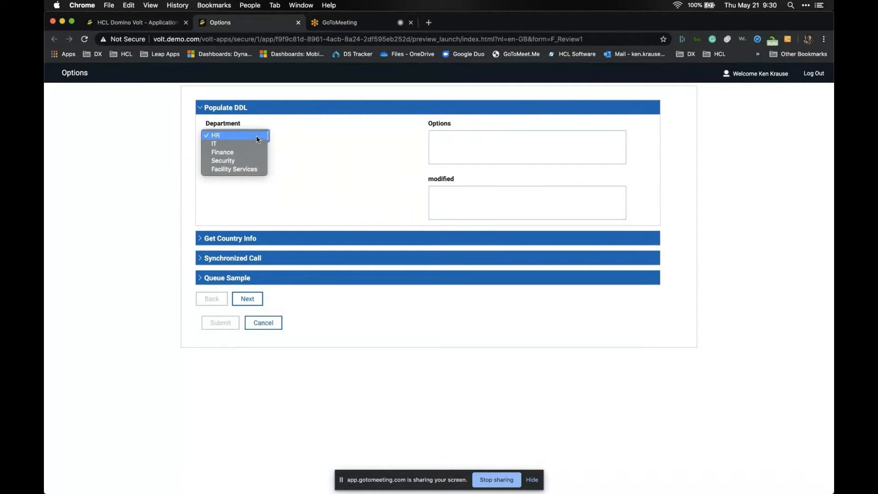
{"action": "left_click", "coordinate": [288, 133]}
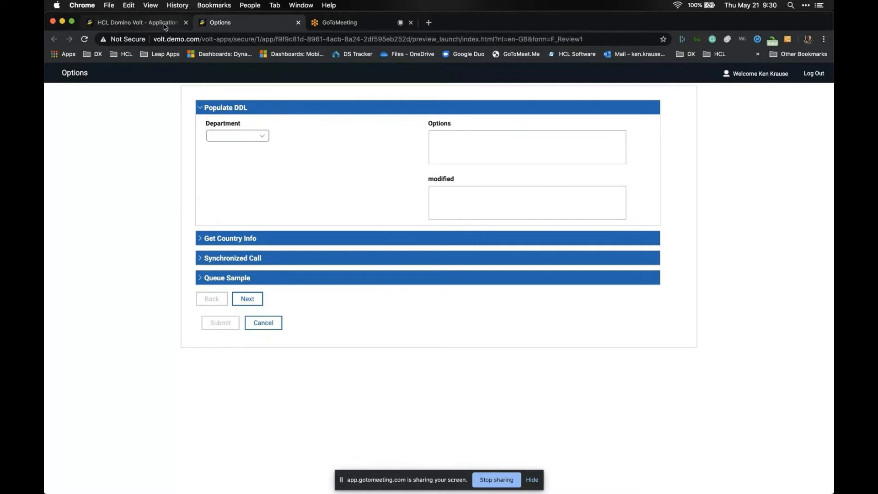
{"action": "left_click", "coordinate": [137, 22]}
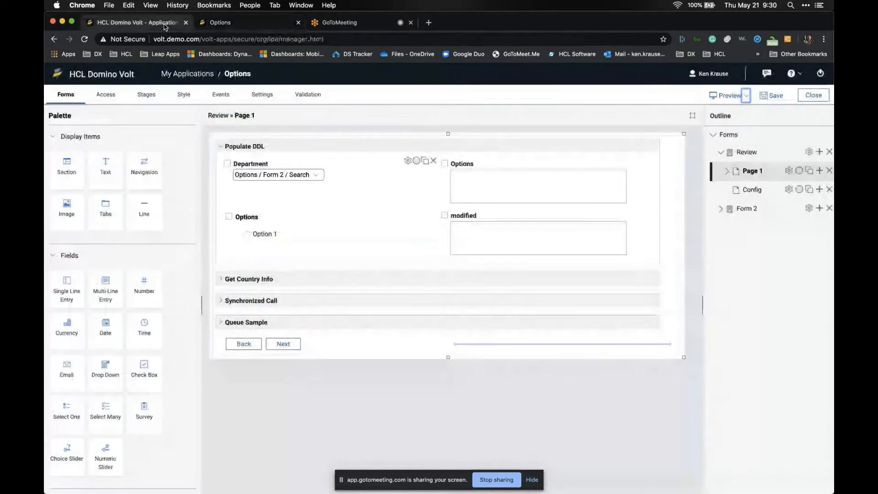
{"action": "double_click", "coordinate": [339, 177]}
- Set the Department drop-down's options to come from a service
{"action": "left_click", "coordinate": [292, 247]}
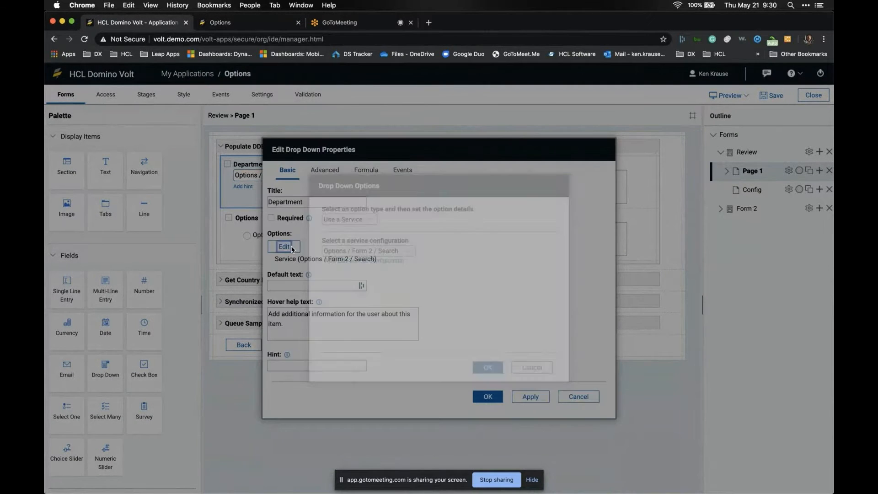
{"action": "left_click", "coordinate": [371, 218]}
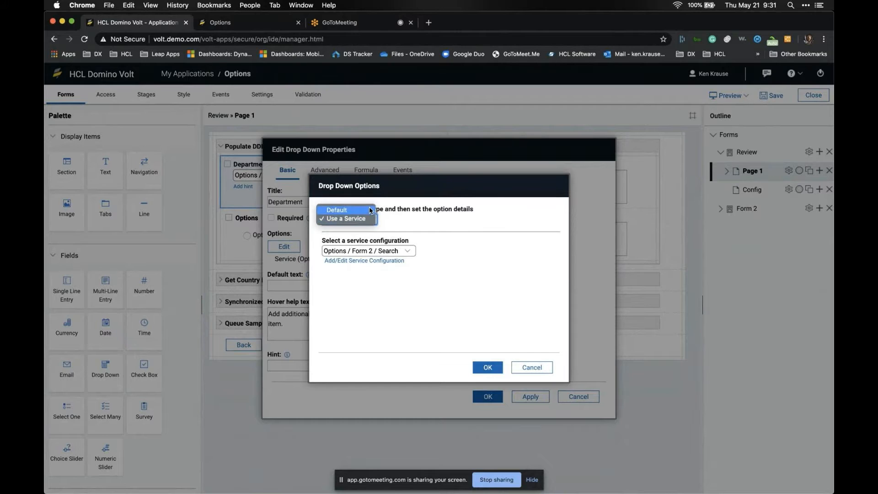
{"action": "left_click", "coordinate": [369, 210]}
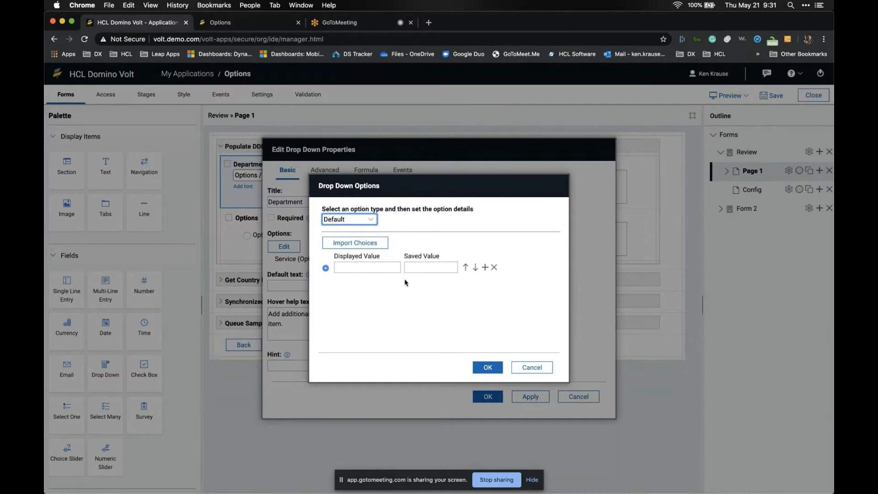
{"action": "left_click", "coordinate": [370, 215]}
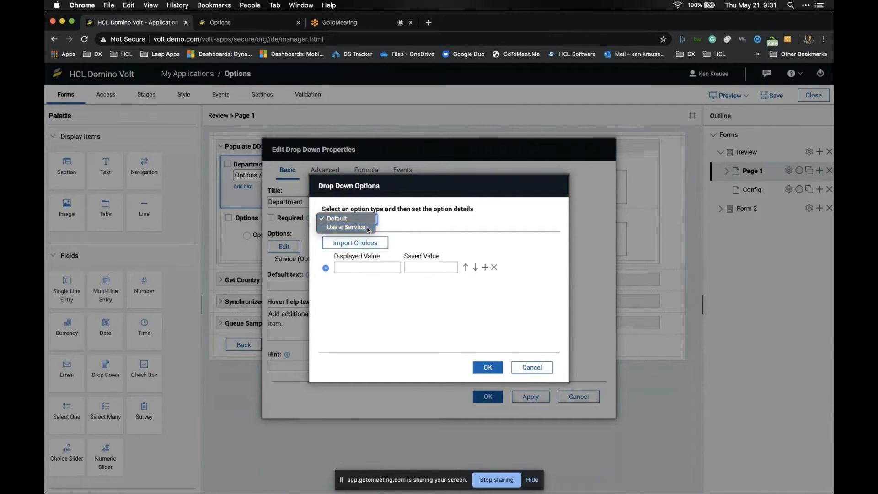
{"action": "left_click", "coordinate": [367, 227]}
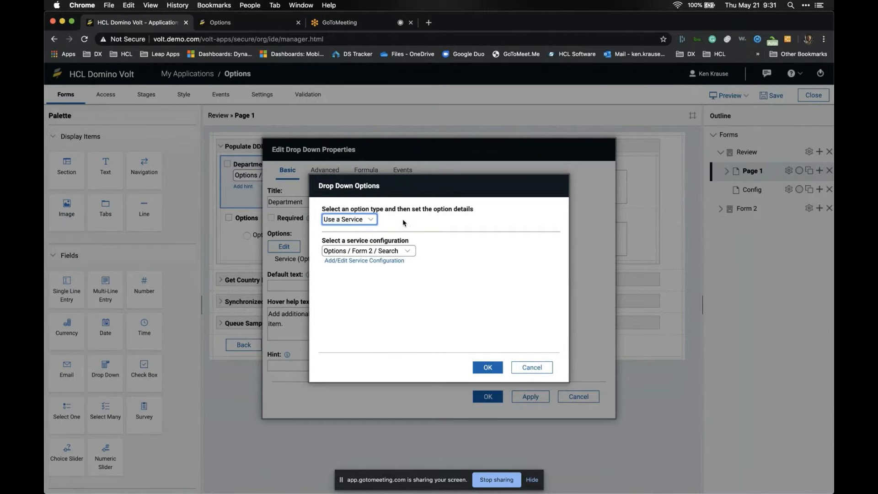
- Choose the Options / Form 2 / Search service and advance to its input assignments
{"action": "left_click", "coordinate": [390, 261]}
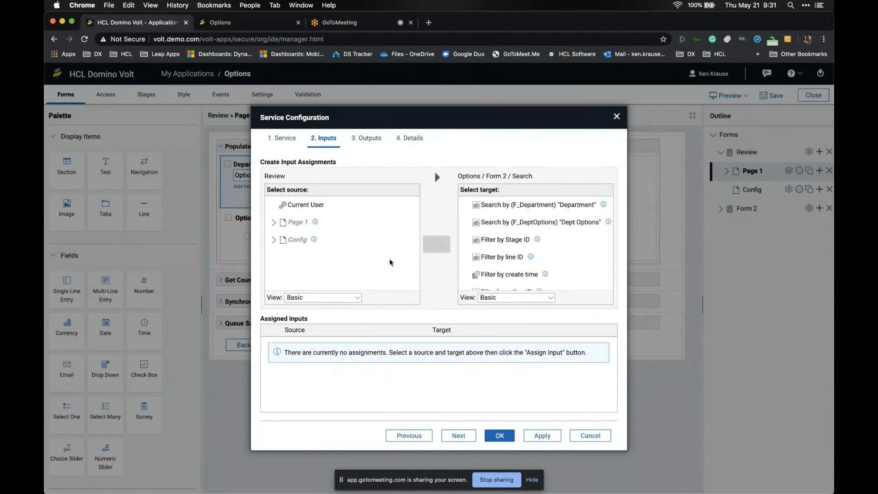
{"action": "left_click", "coordinate": [286, 139]}
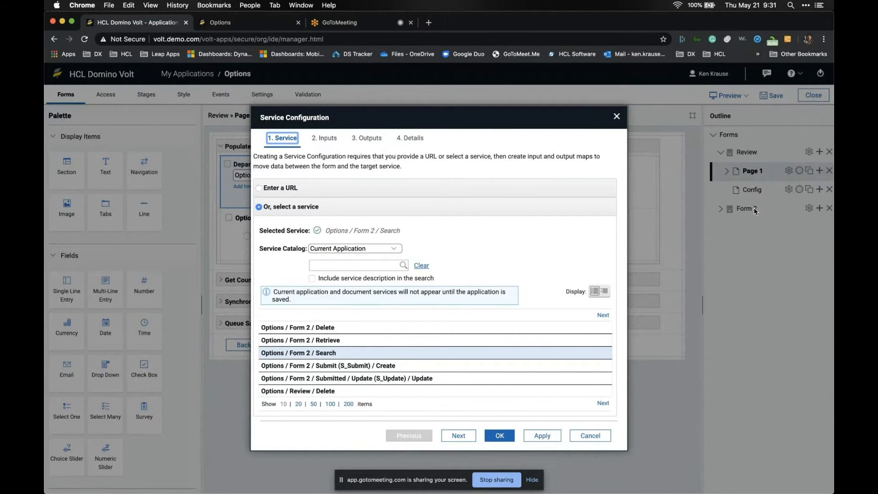
{"action": "double_click", "coordinate": [394, 231]}
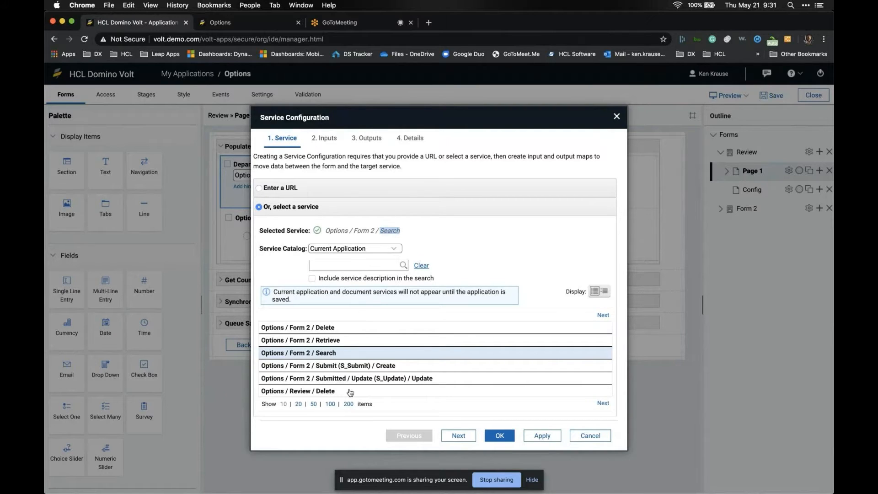
{"action": "scroll", "coordinate": [348, 391], "scroll_direction": "down", "scroll_amount": 1}
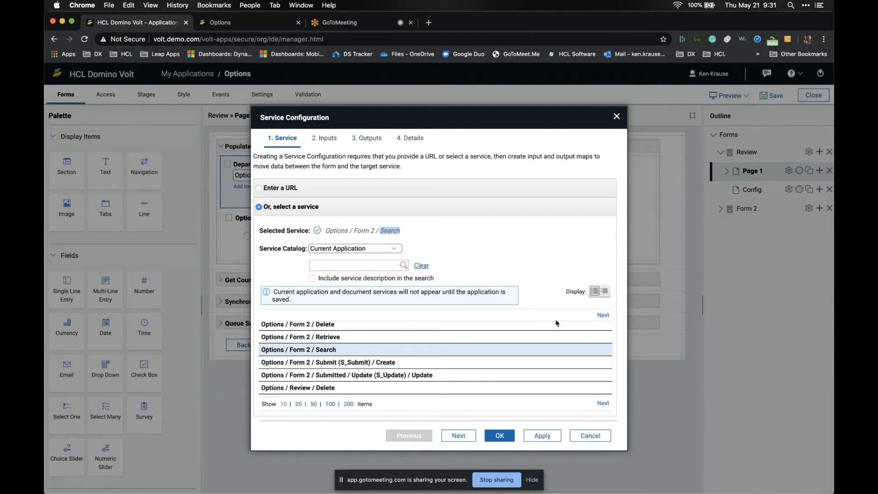
{"action": "left_click", "coordinate": [461, 436]}
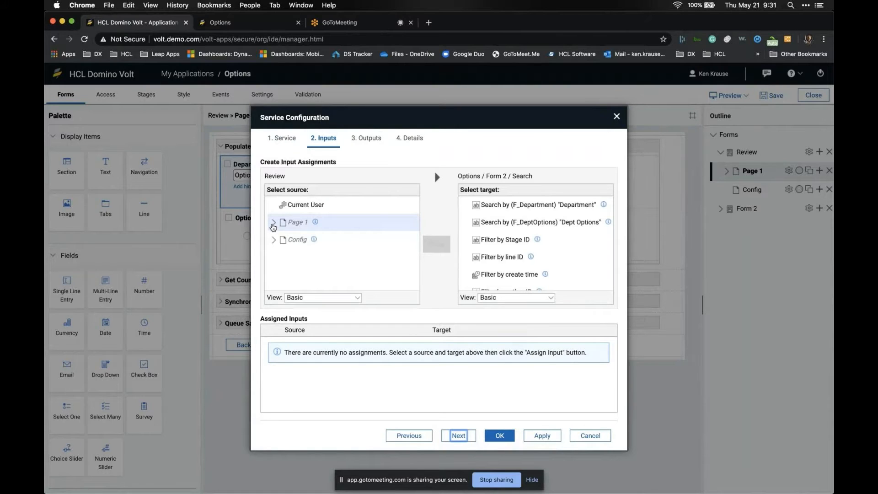
- Assign the constant F_Department to the Search service's Order By input
{"action": "left_click", "coordinate": [316, 297]}
{"action": "left_click", "coordinate": [315, 335]}
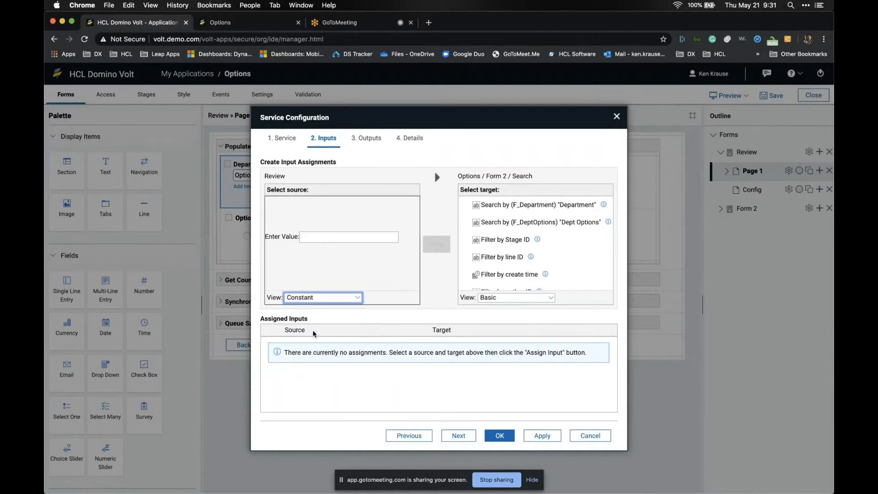
{"action": "left_click", "coordinate": [328, 238]}
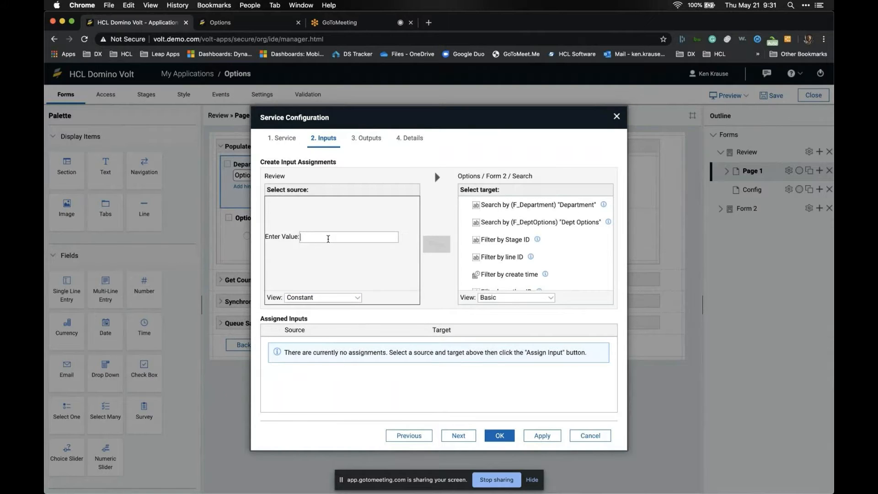
{"action": "type", "text": "F_Department"}
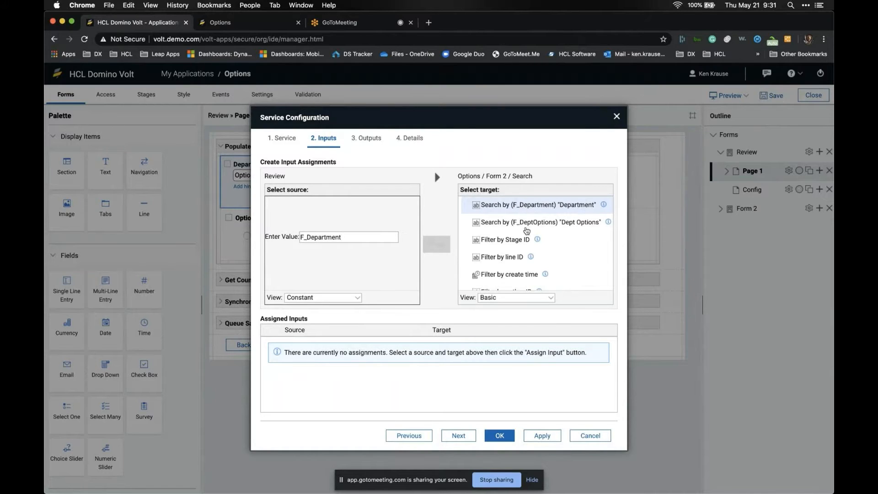
{"action": "scroll", "coordinate": [530, 210], "scroll_direction": "down", "scroll_amount": 5}
{"action": "left_click", "coordinate": [493, 267]}
{"action": "left_click", "coordinate": [446, 247]}
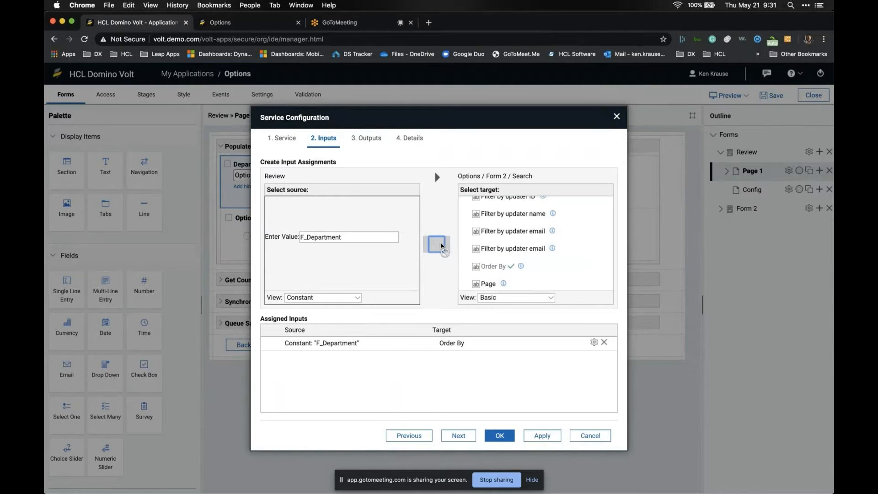
{"action": "scroll", "coordinate": [504, 256], "scroll_direction": "up", "scroll_amount": 2}
{"action": "scroll", "coordinate": [503, 256], "scroll_direction": "up", "scroll_amount": 5}
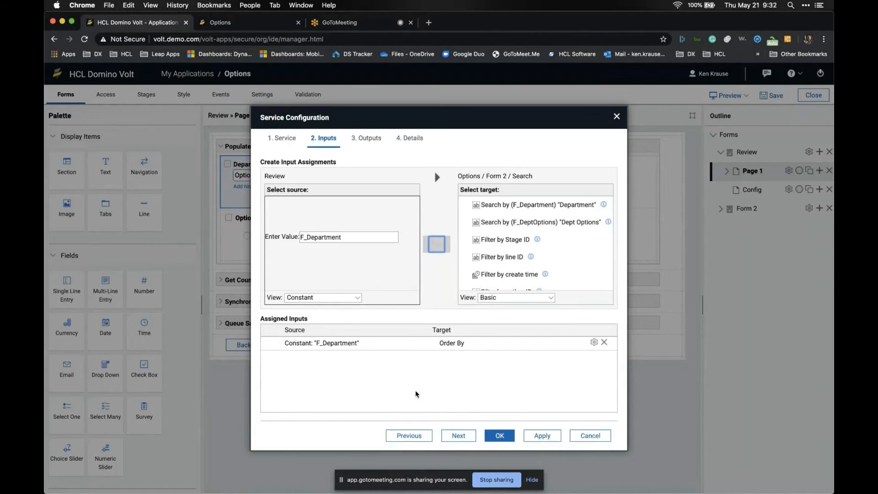
{"action": "left_click", "coordinate": [459, 435]}
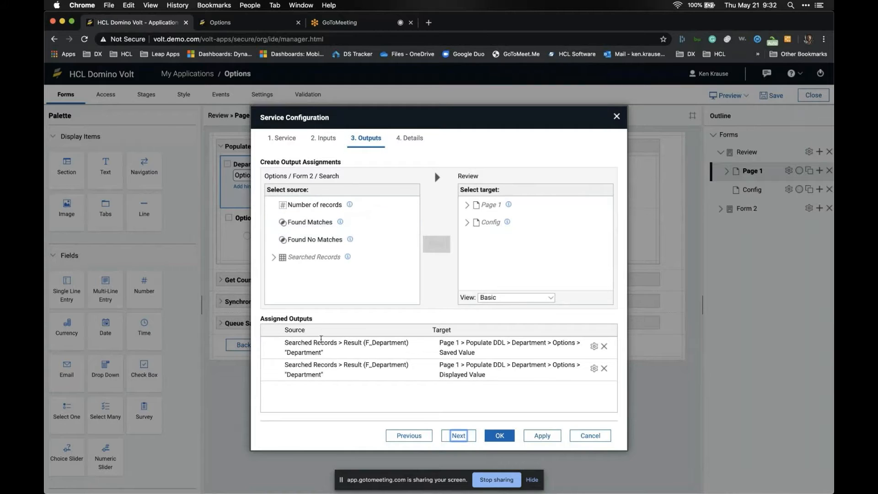
- Map Searched Records' Record Unique Identifier to the Populate DDL Options target
{"action": "double_click", "coordinate": [322, 175]}
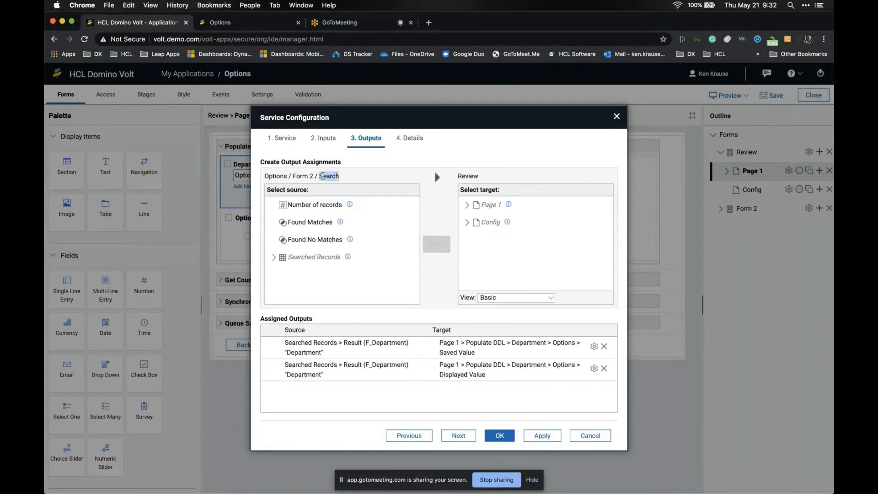
{"action": "mouse_move", "coordinate": [346, 257]}
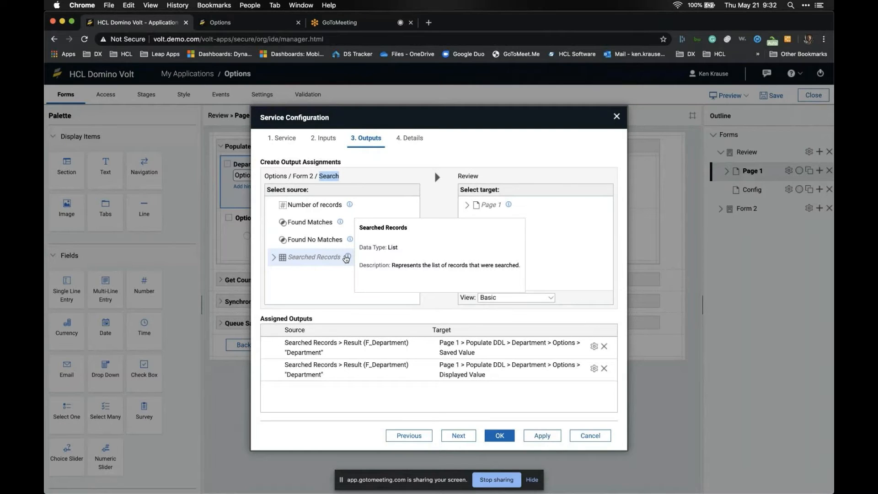
{"action": "left_click", "coordinate": [274, 257]}
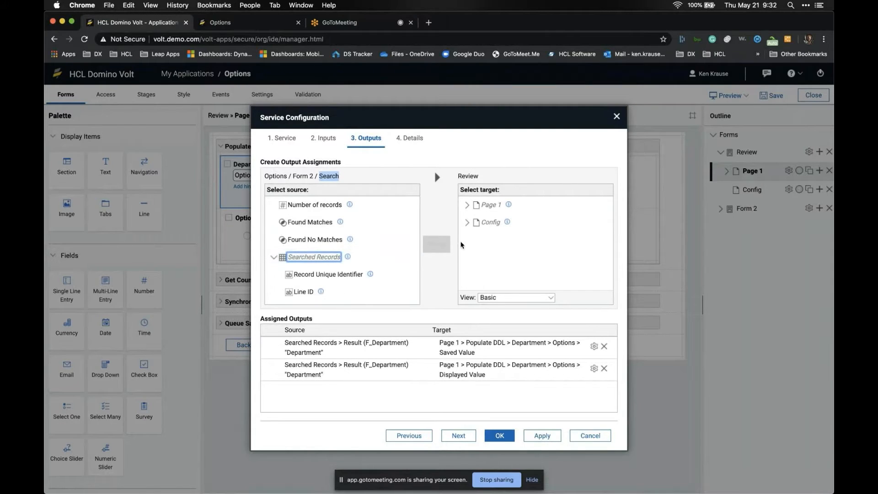
{"action": "left_click", "coordinate": [466, 206]}
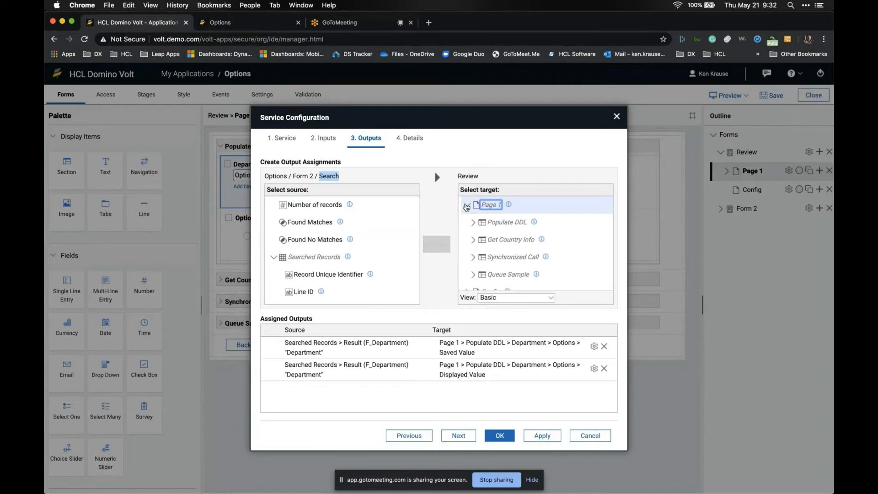
{"action": "left_click", "coordinate": [473, 222]}
{"action": "scroll", "coordinate": [472, 233], "scroll_direction": "down", "scroll_amount": 1}
{"action": "left_click", "coordinate": [472, 231]}
{"action": "left_click", "coordinate": [340, 279]}
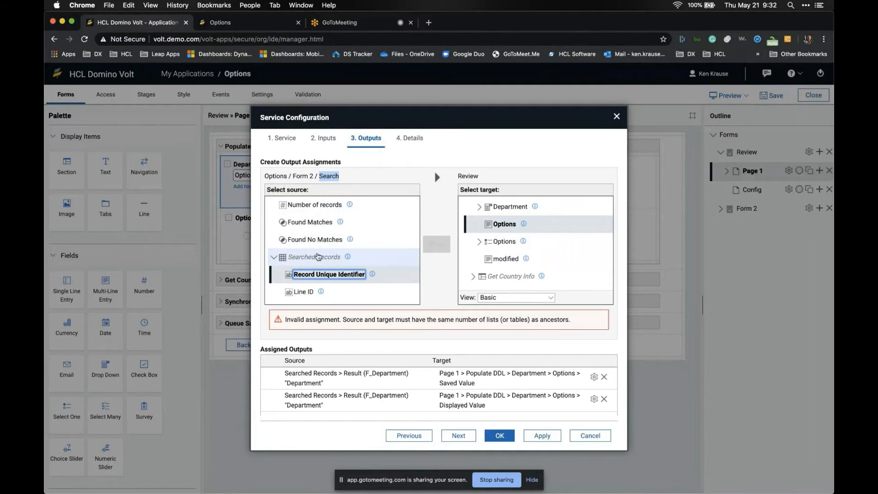
- Map F_Department to the Department options' saved value and review the assigned outputs
{"action": "scroll", "coordinate": [507, 237], "scroll_direction": "up", "scroll_amount": 1}
{"action": "scroll", "coordinate": [507, 236], "scroll_direction": "up", "scroll_amount": 1}
{"action": "left_click", "coordinate": [480, 220]}
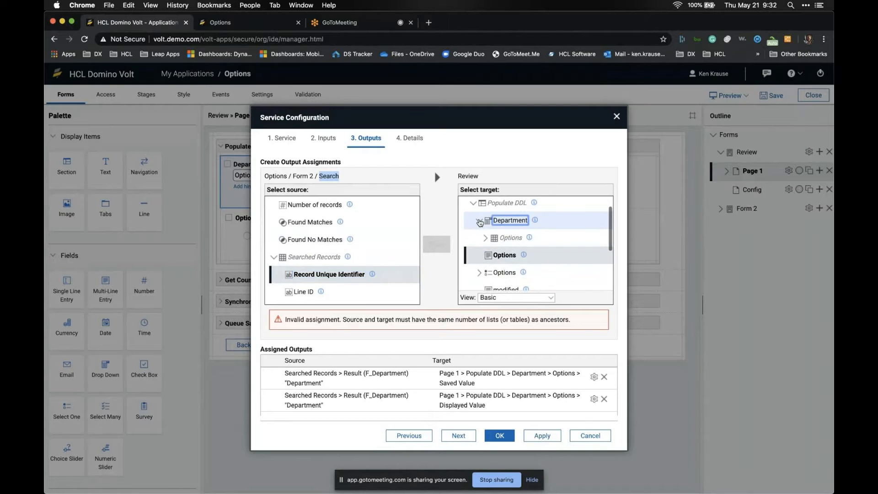
{"action": "left_click", "coordinate": [485, 238]}
{"action": "scroll", "coordinate": [486, 239], "scroll_direction": "down", "scroll_amount": 2}
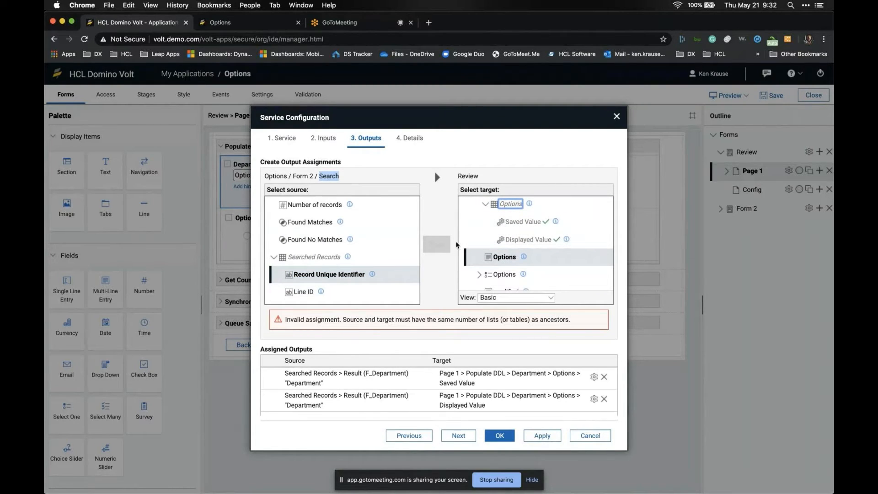
{"action": "left_click", "coordinate": [478, 222]}
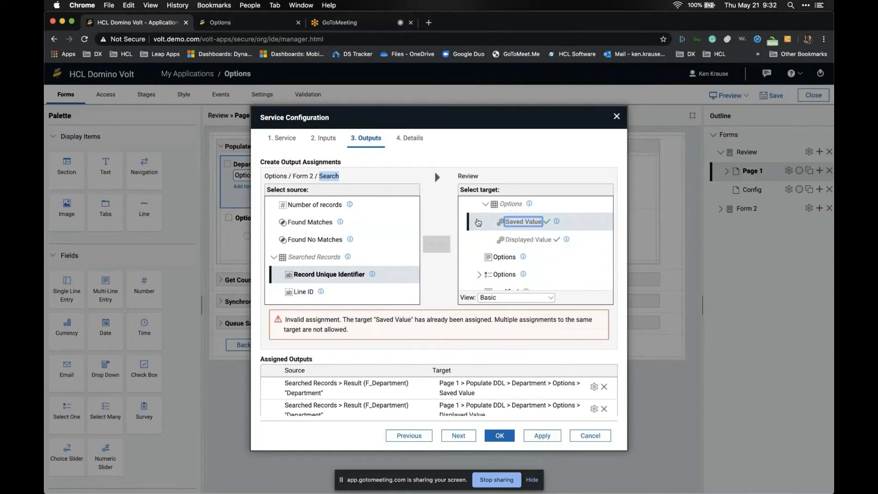
{"action": "scroll", "coordinate": [478, 222], "scroll_direction": "up", "scroll_amount": 2}
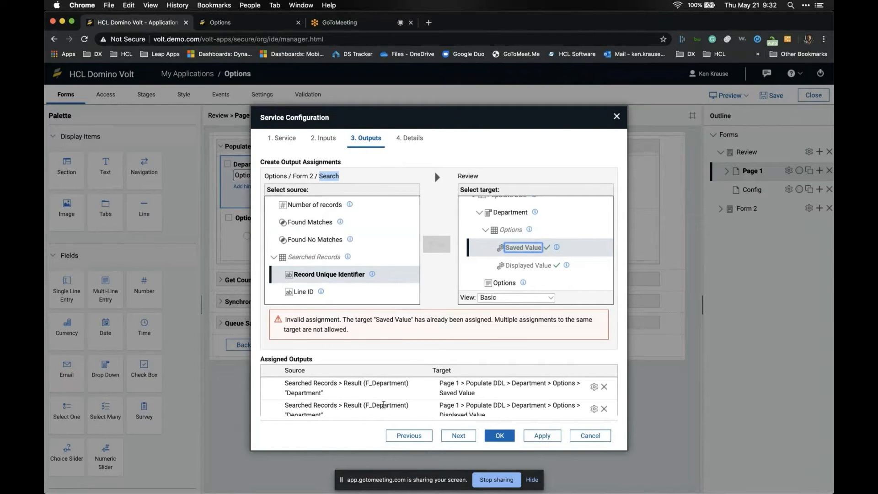
{"action": "scroll", "coordinate": [448, 402], "scroll_direction": "down", "scroll_amount": 3}
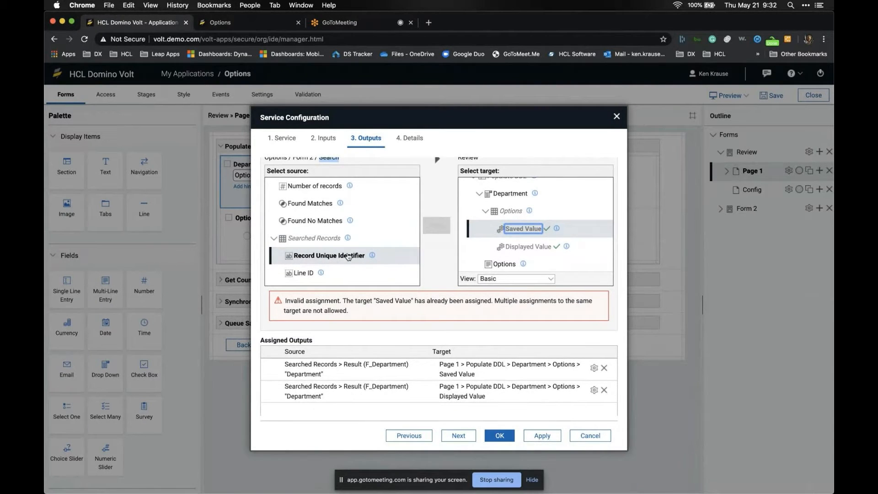
{"action": "scroll", "coordinate": [382, 237], "scroll_direction": "down", "scroll_amount": 2}
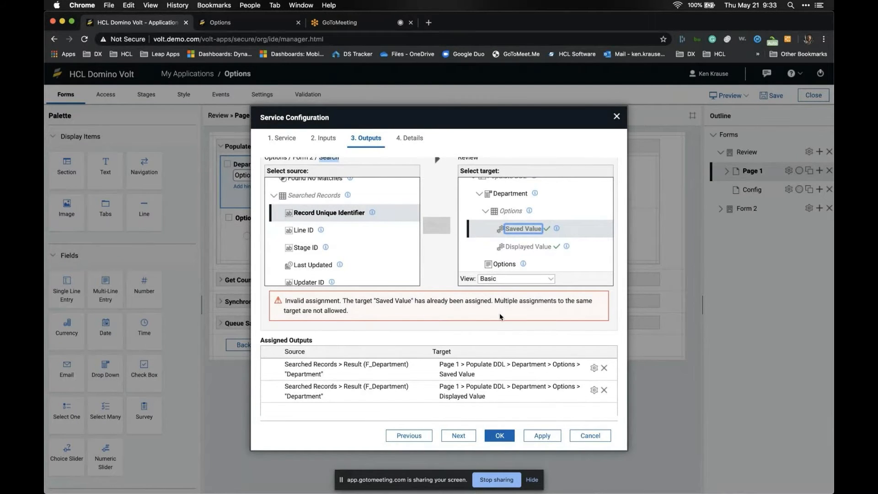
{"action": "left_click", "coordinate": [468, 437]}
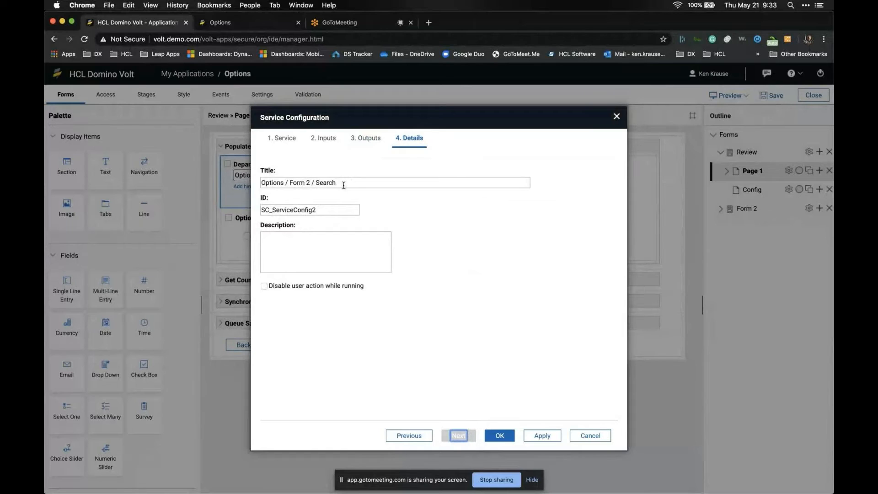
- Move the old title 'Options / Form 2 / Search' into the Description field
{"action": "double_click", "coordinate": [324, 211]}
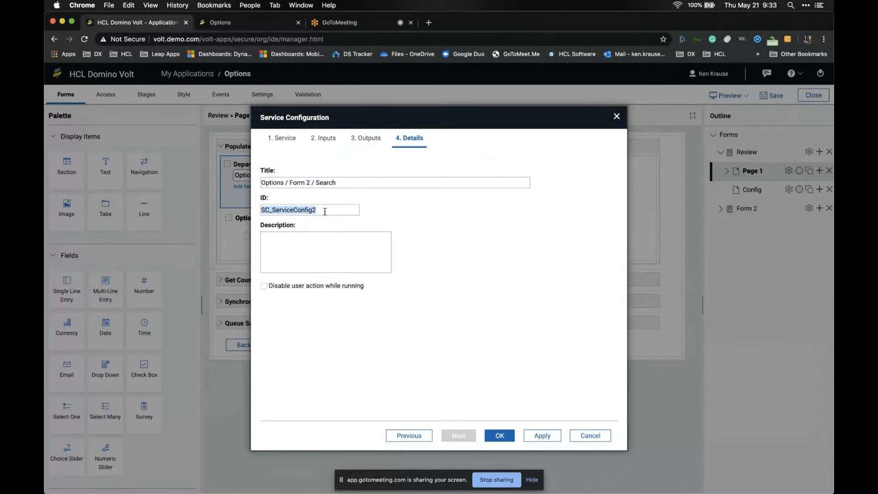
{"action": "double_click", "coordinate": [337, 184]}
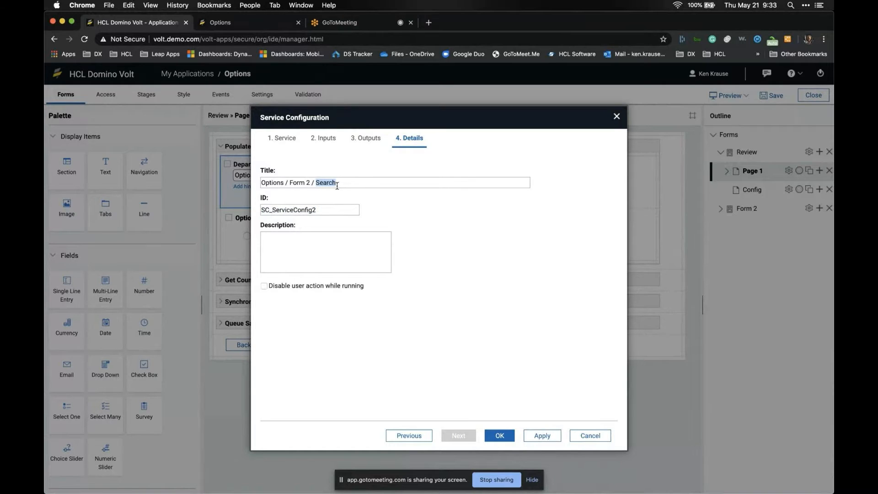
{"action": "triple_click", "coordinate": [341, 182]}
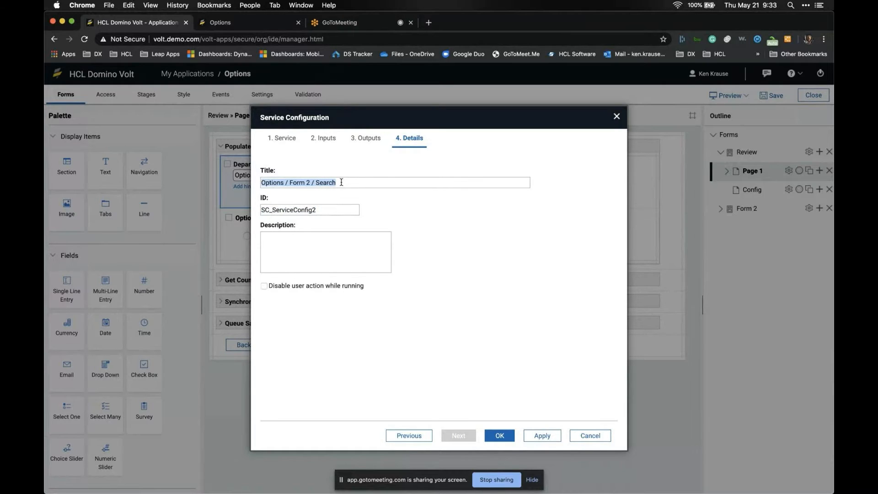
{"action": "key", "text": "super+x"}
{"action": "left_click", "coordinate": [330, 232]}
{"action": "key", "text": "super+v"}
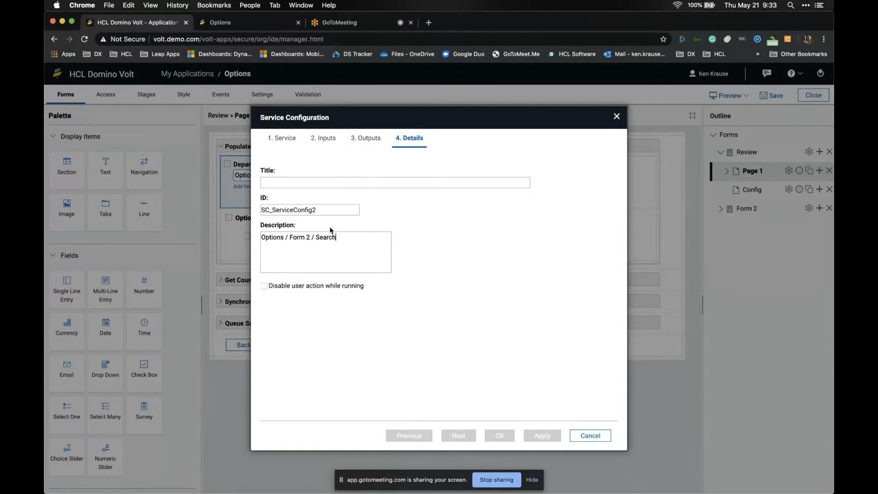
- Title the service 'Get Department Name', ID SC_GetDeptNames, disable user action while running, and confirm
{"action": "left_click", "coordinate": [344, 182]}
{"action": "type", "text": "Get "}
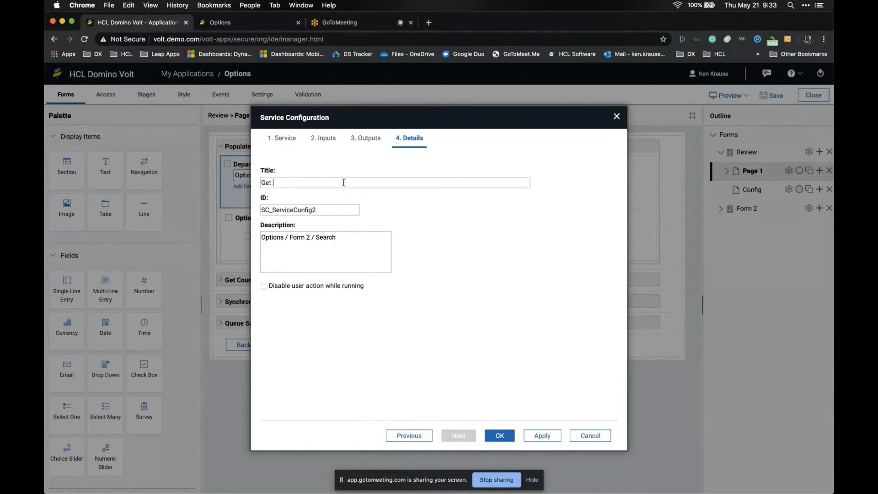
{"action": "type", "text": "Department Name"}
{"action": "left_click_drag", "start_coordinate": [272, 209], "coordinate": [328, 214]}
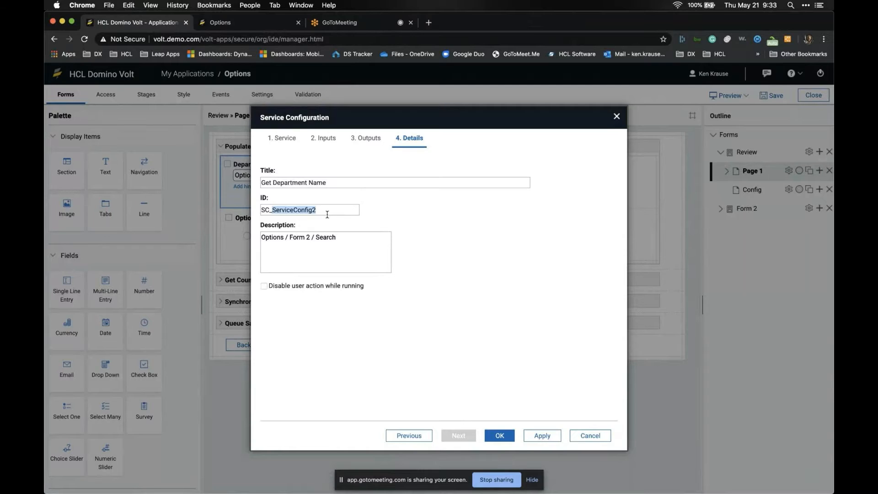
{"action": "type", "text": "_GetDeptNames"}
{"action": "left_click", "coordinate": [264, 286]}
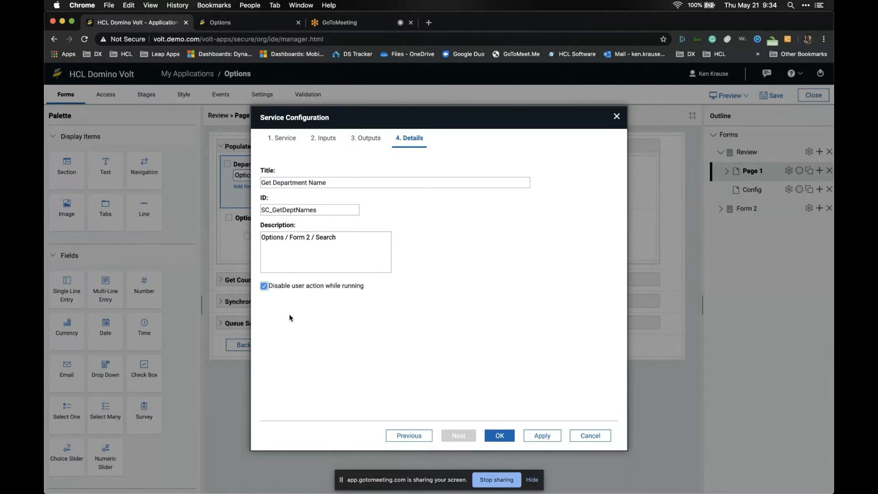
{"action": "left_click", "coordinate": [264, 286]}
{"action": "left_click", "coordinate": [264, 286]}
{"action": "left_click", "coordinate": [495, 436]}
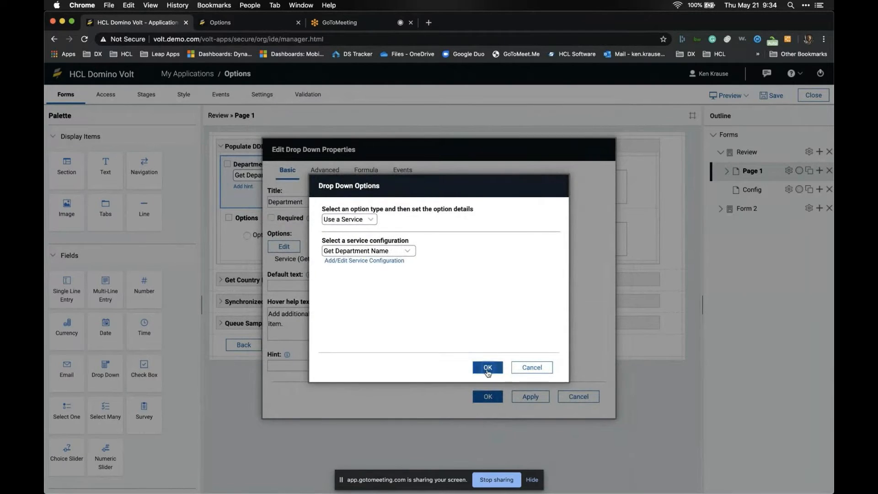
- Confirm the drop-down options and Department properties, then preview the form
{"action": "left_click", "coordinate": [487, 369]}
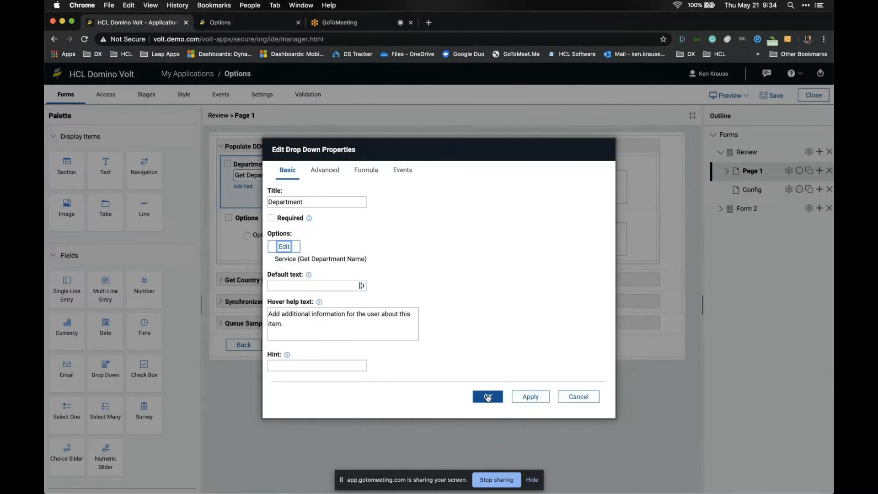
{"action": "left_click", "coordinate": [488, 397]}
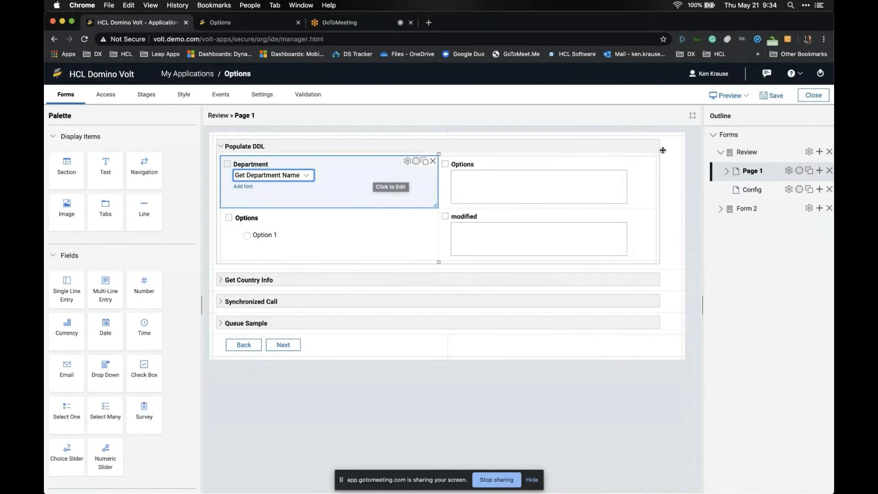
{"action": "left_click", "coordinate": [728, 95]}
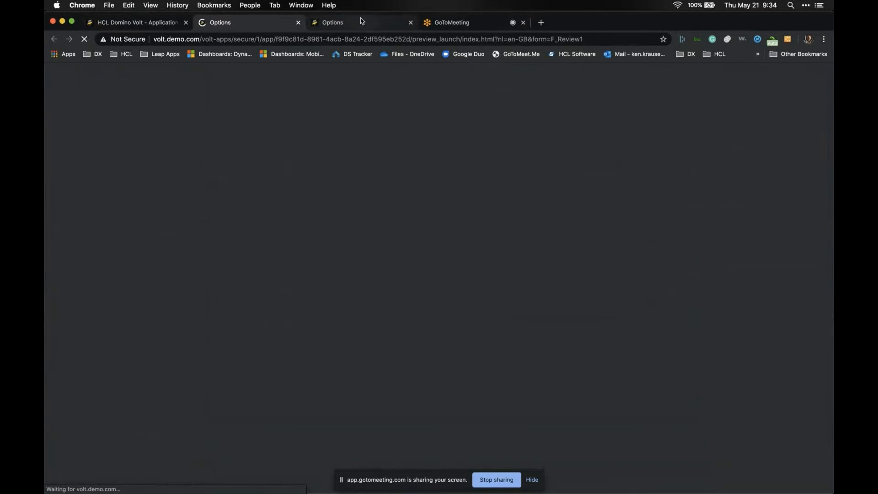
- In the preview, choose IT as Department, verify its four options appear, then close the preview
{"action": "left_click", "coordinate": [411, 23]}
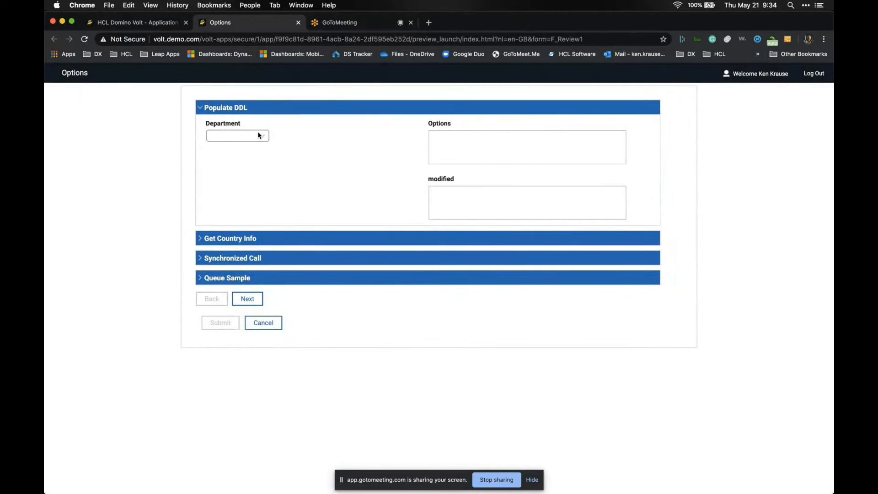
{"action": "left_click", "coordinate": [258, 132]}
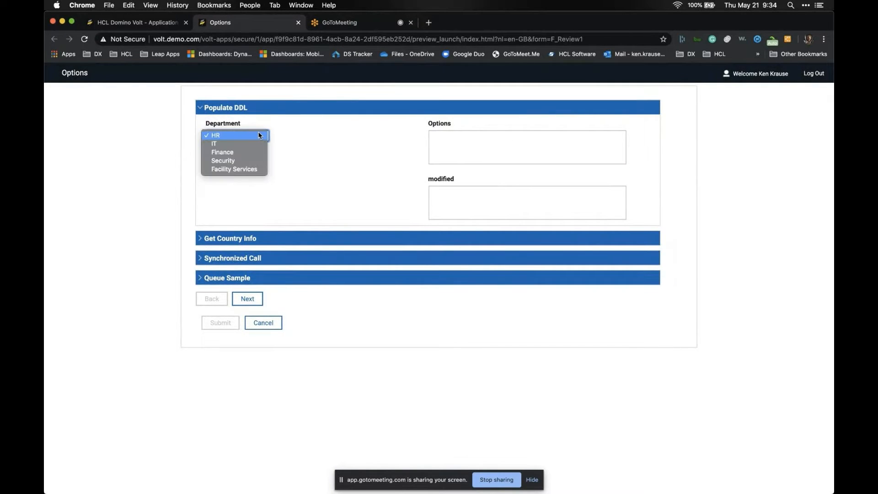
{"action": "left_click", "coordinate": [289, 132]}
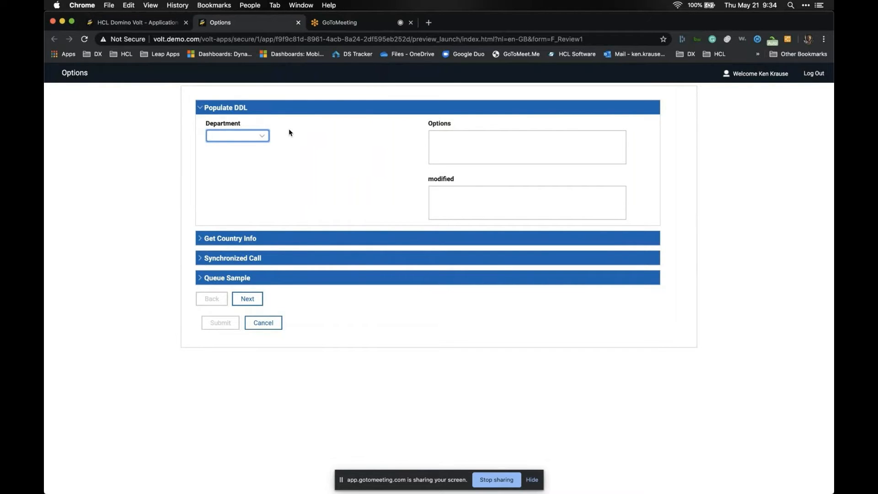
{"action": "left_click", "coordinate": [265, 136]}
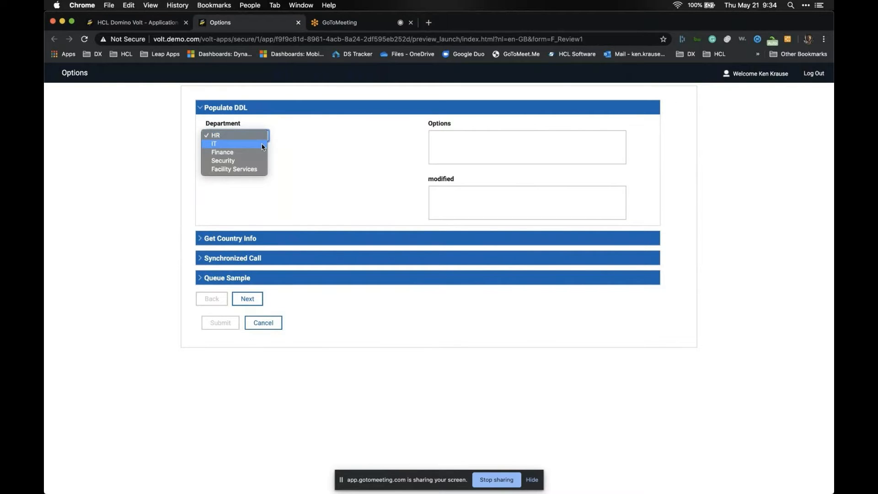
{"action": "left_click", "coordinate": [263, 144]}
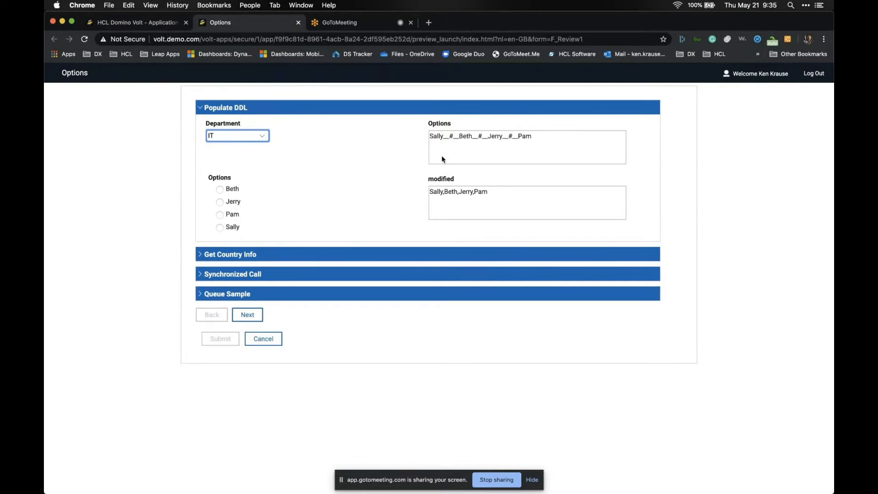
{"action": "double_click", "coordinate": [435, 136]}
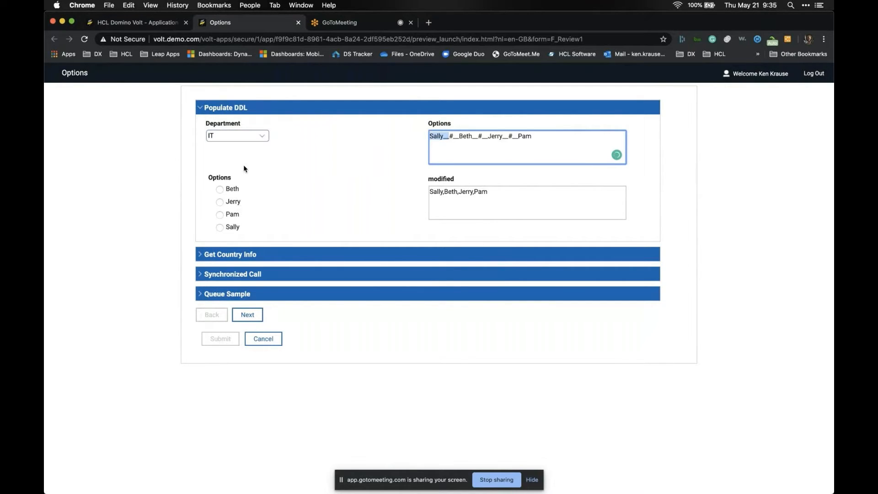
{"action": "left_click", "coordinate": [298, 23]}
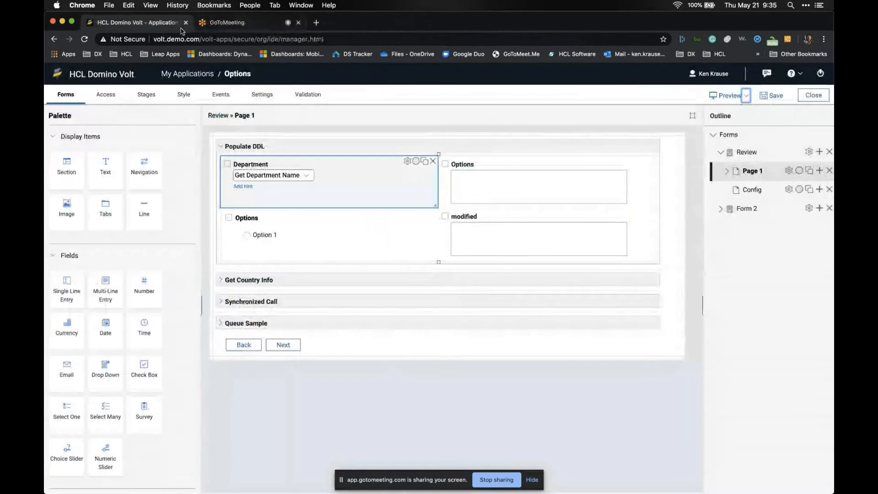
- Make Department's onItemChange event call Options / Form 2 / Retrieve, using Department's value as input
{"action": "double_click", "coordinate": [359, 172]}
{"action": "left_click", "coordinate": [392, 172]}
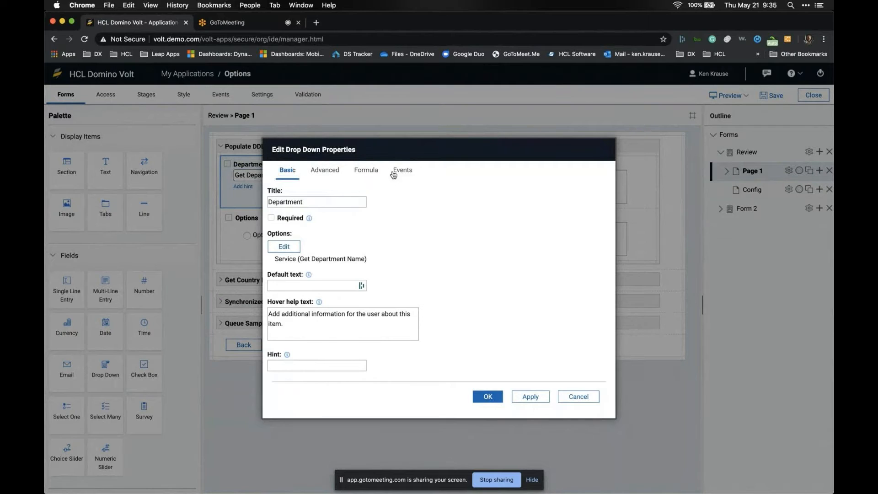
{"action": "left_click", "coordinate": [289, 172]}
{"action": "left_click", "coordinate": [403, 171]}
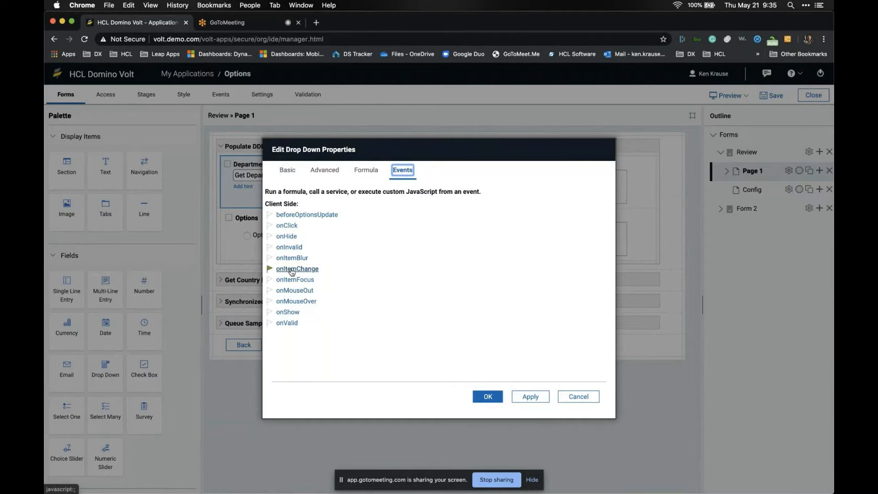
{"action": "left_click", "coordinate": [279, 271]}
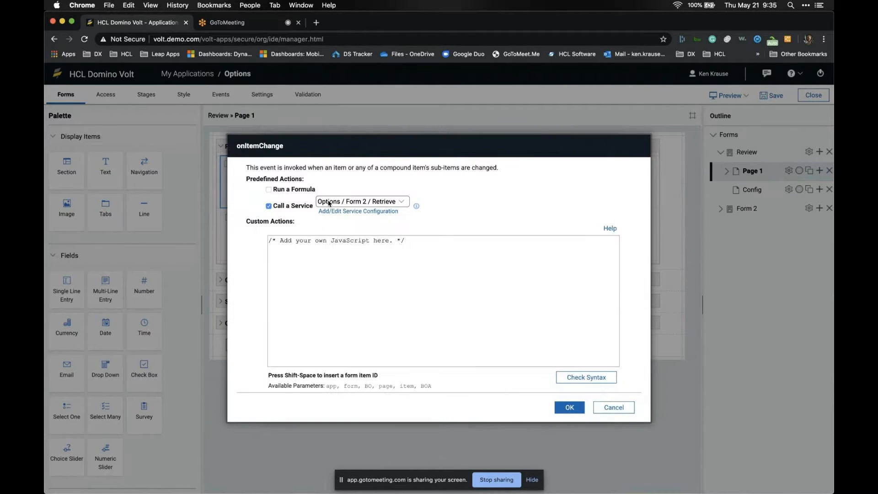
{"action": "left_click", "coordinate": [352, 214]}
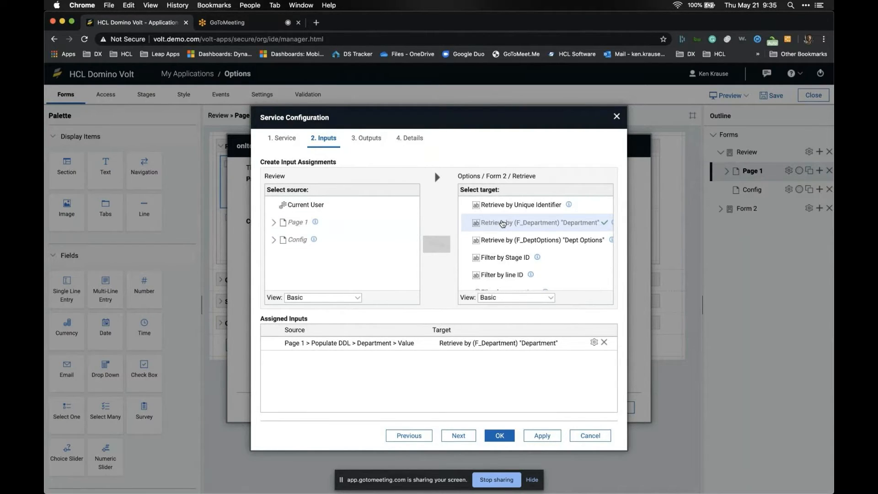
- Map the Retrieve result Dept Options to the Populate DDL Options field
{"action": "left_click", "coordinate": [458, 436]}
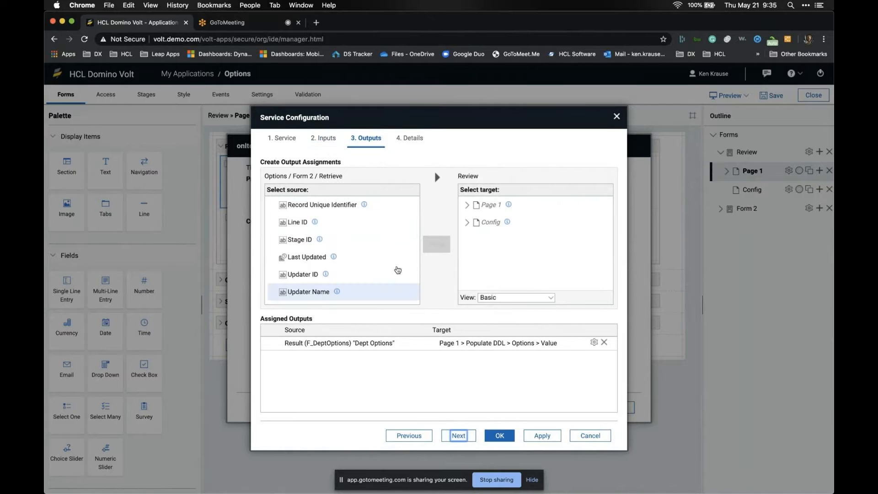
{"action": "scroll", "coordinate": [333, 260], "scroll_direction": "down", "scroll_amount": 5}
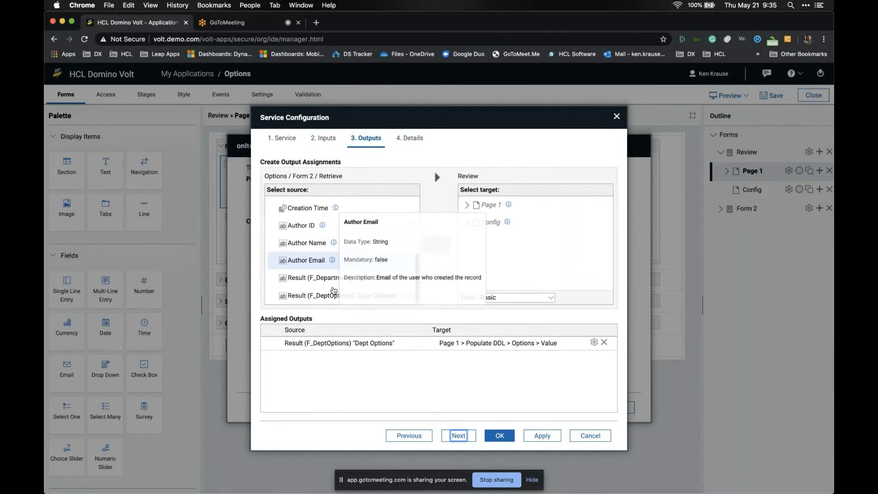
{"action": "left_click", "coordinate": [341, 296]}
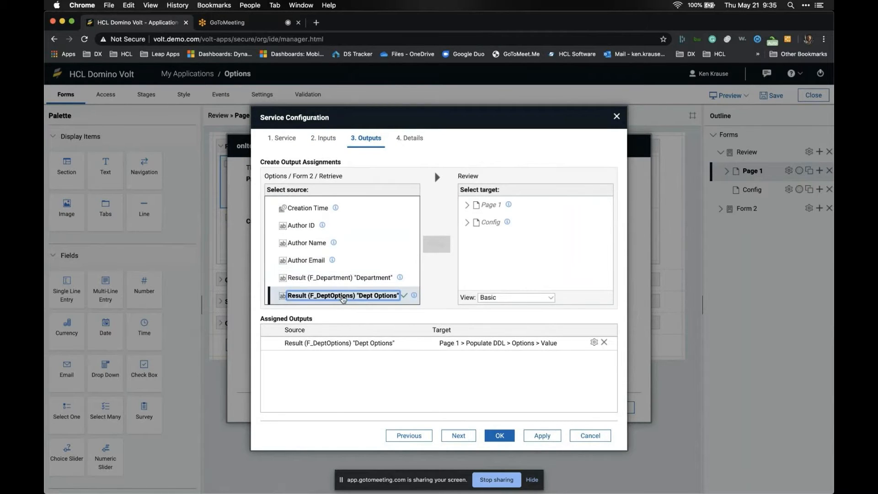
{"action": "left_click", "coordinate": [467, 204]}
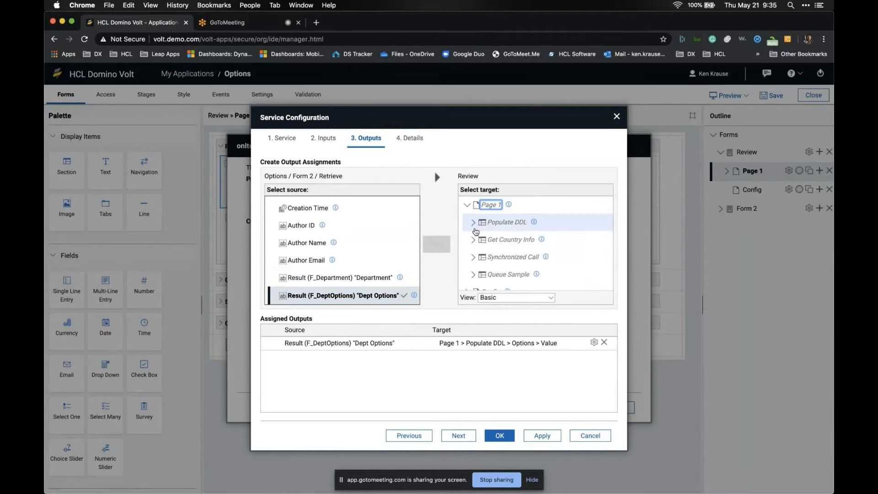
{"action": "left_click", "coordinate": [473, 223]}
{"action": "left_click", "coordinate": [491, 256]}
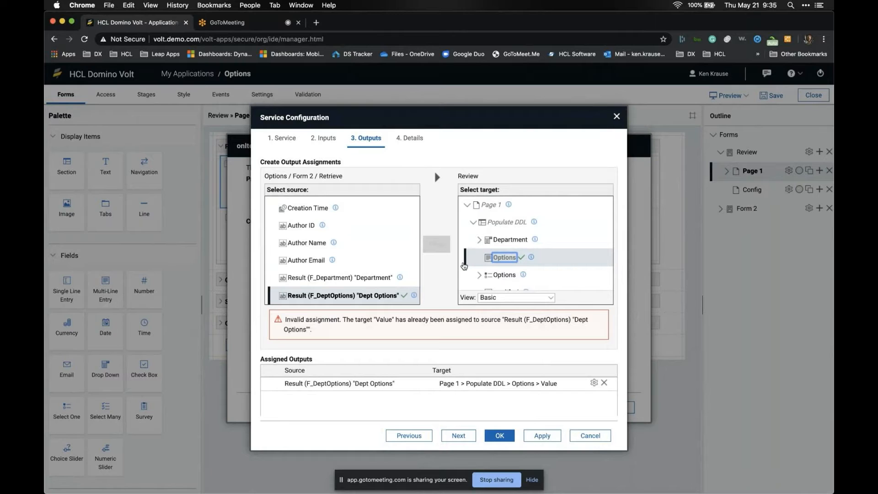
{"action": "scroll", "coordinate": [334, 251], "scroll_direction": "down", "scroll_amount": 2}
{"action": "scroll", "coordinate": [332, 250], "scroll_direction": "up", "scroll_amount": 8}
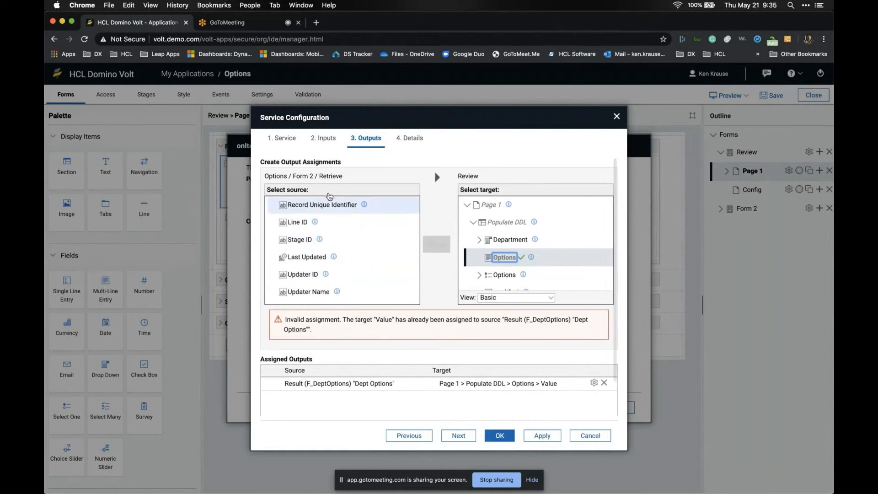
{"action": "double_click", "coordinate": [332, 176]}
{"action": "scroll", "coordinate": [336, 245], "scroll_direction": "down", "scroll_amount": 1}
{"action": "scroll", "coordinate": [336, 245], "scroll_direction": "down", "scroll_amount": 5}
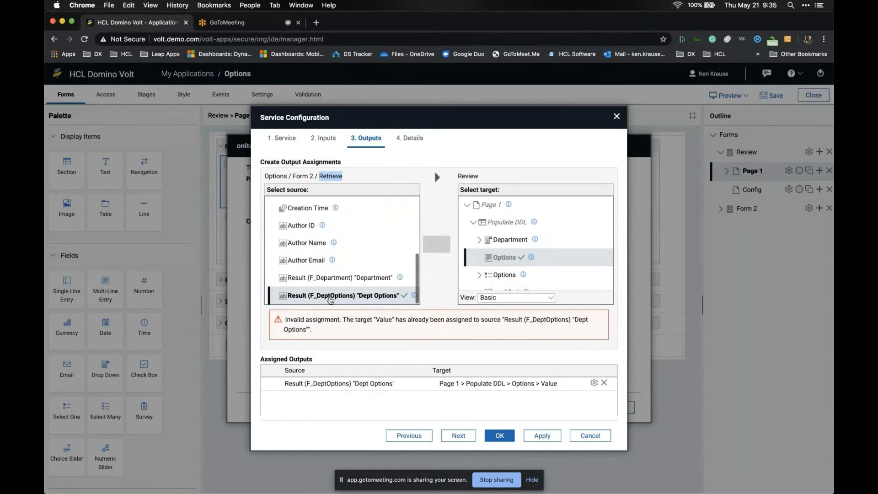
{"action": "left_click", "coordinate": [497, 261]}
- Accept the SC_GetOptions service, the item-change event and the drop-down properties
{"action": "left_click", "coordinate": [458, 435]}
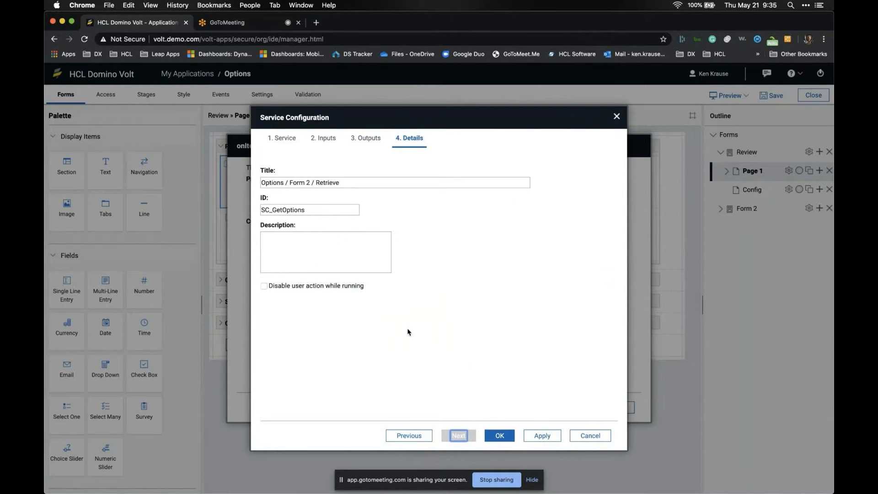
{"action": "left_click", "coordinate": [496, 436]}
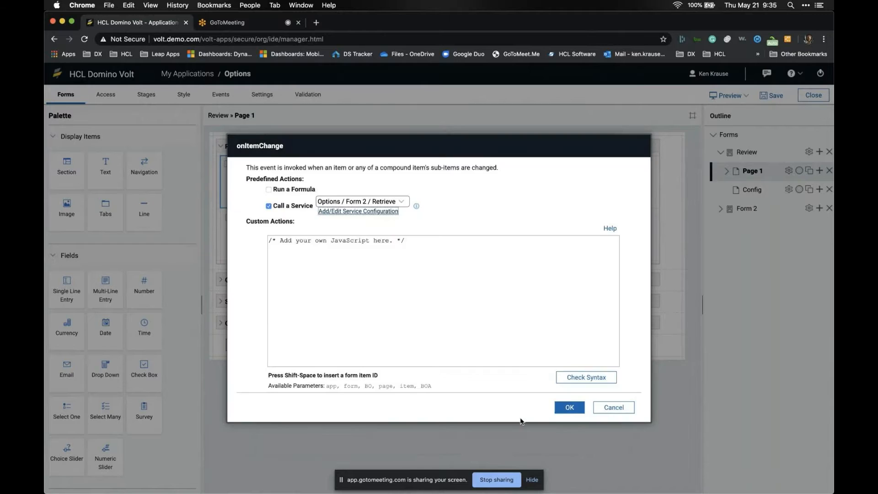
{"action": "left_click", "coordinate": [571, 407]}
{"action": "left_click", "coordinate": [496, 396]}
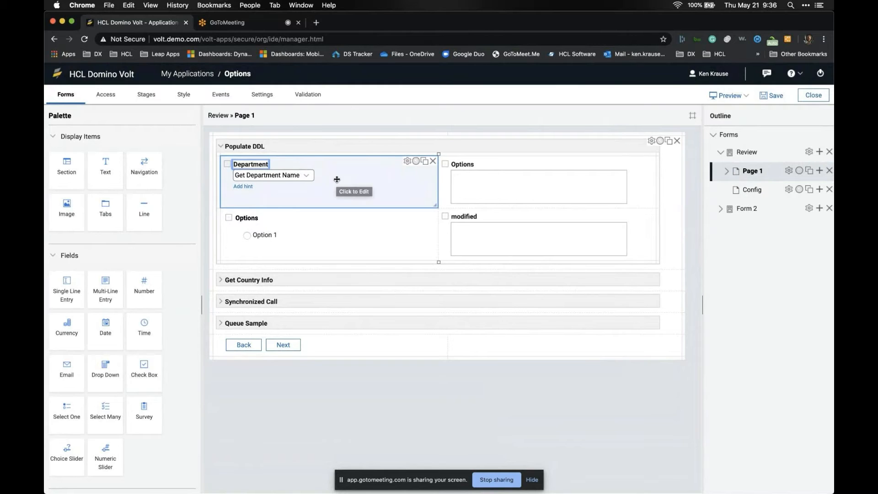
- Inspect the Review form's fields and Form 2's Department and Dept Options (Steve, Sally, Beth)
{"action": "left_click", "coordinate": [502, 164]}
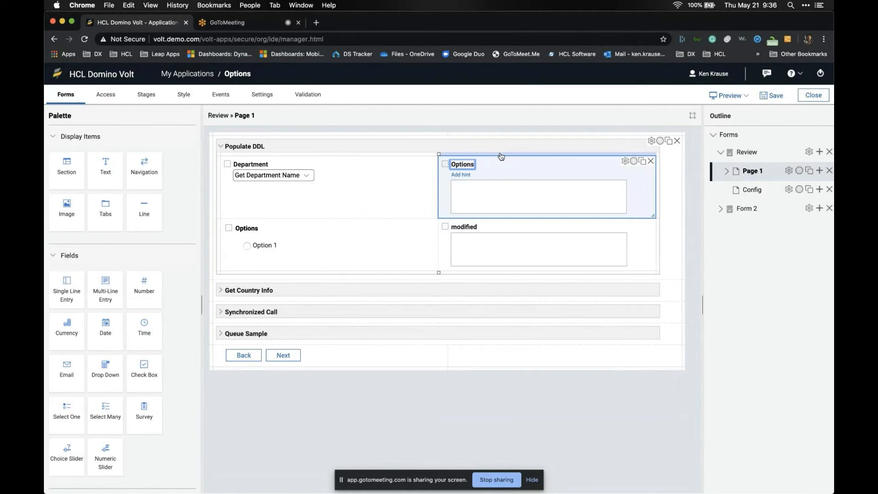
{"action": "left_click", "coordinate": [397, 186]}
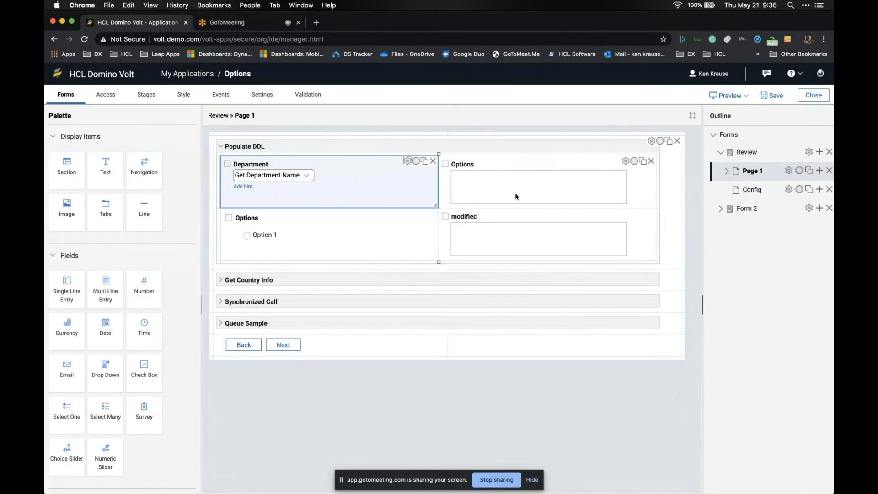
{"action": "left_click", "coordinate": [287, 220]}
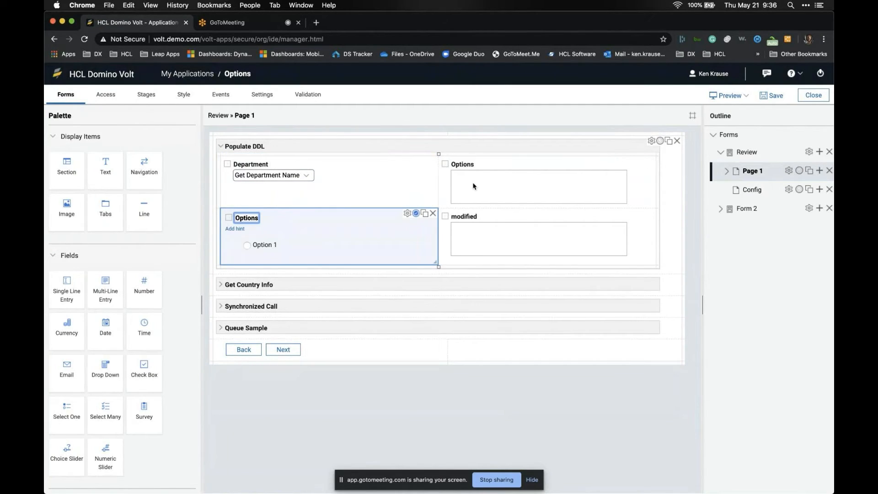
{"action": "left_click", "coordinate": [747, 209]}
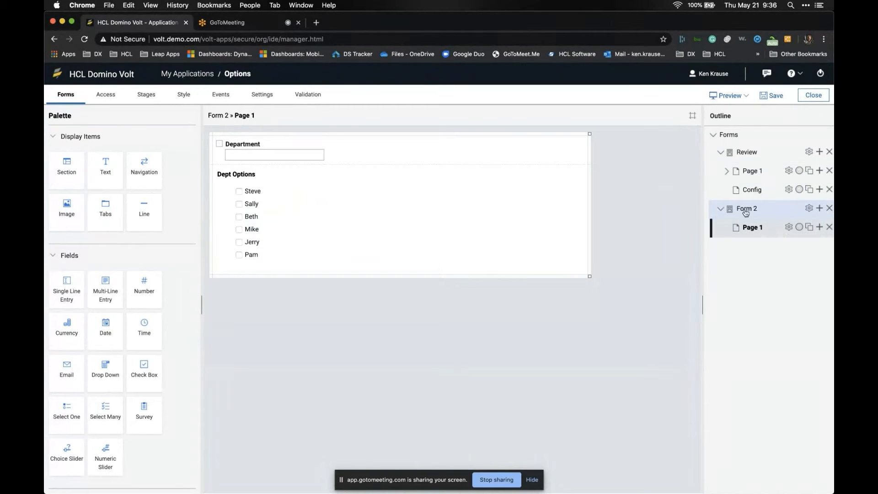
{"action": "left_click", "coordinate": [287, 159]}
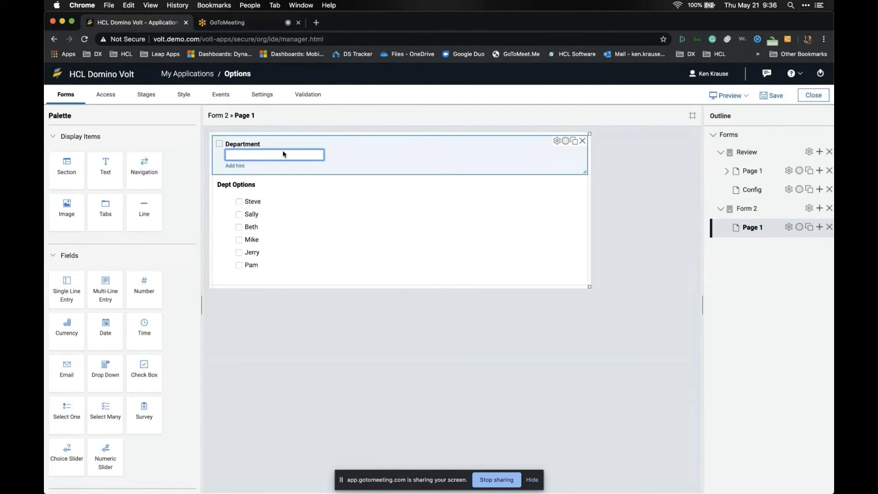
{"action": "left_click", "coordinate": [251, 202]}
{"action": "left_click", "coordinate": [250, 215]}
{"action": "left_click", "coordinate": [250, 228]}
{"action": "left_click", "coordinate": [250, 213]}
{"action": "left_click", "coordinate": [251, 202]}
{"action": "left_click", "coordinate": [251, 228]}
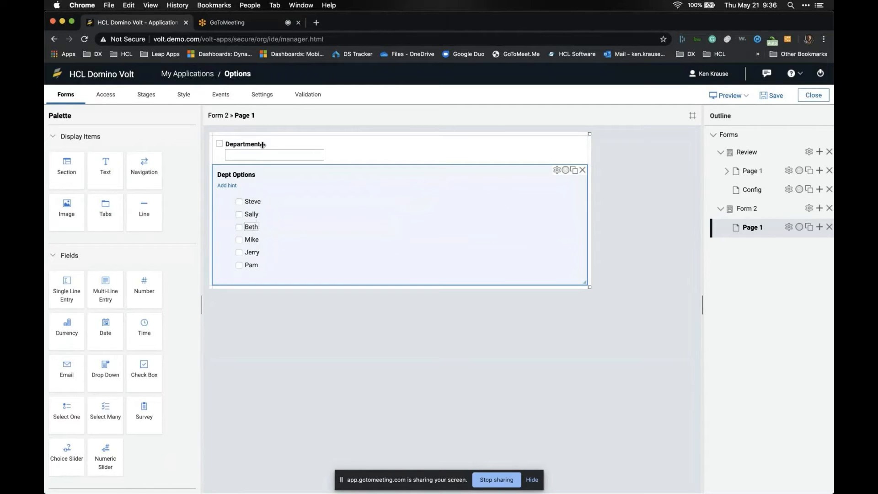
- Return to Review's page and view Access Design Settings, where only Administrator can edit
{"action": "left_click", "coordinate": [716, 170]}
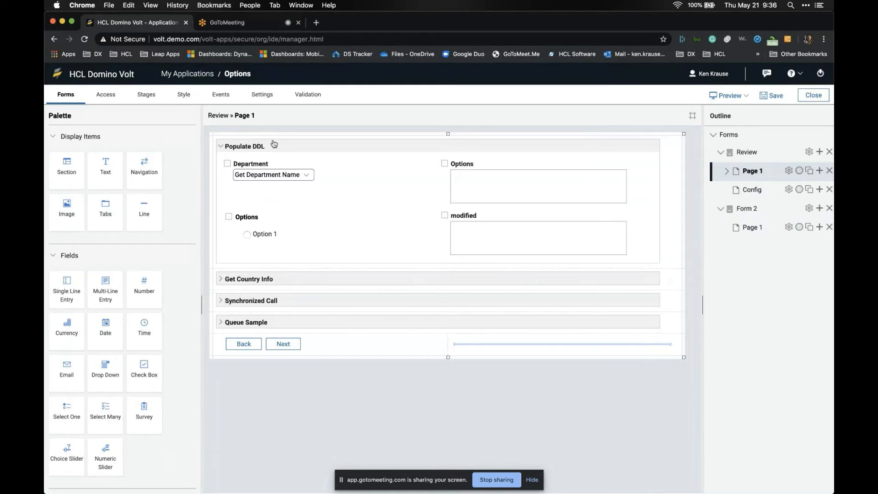
{"action": "left_click", "coordinate": [111, 100]}
{"action": "left_click", "coordinate": [69, 358]}
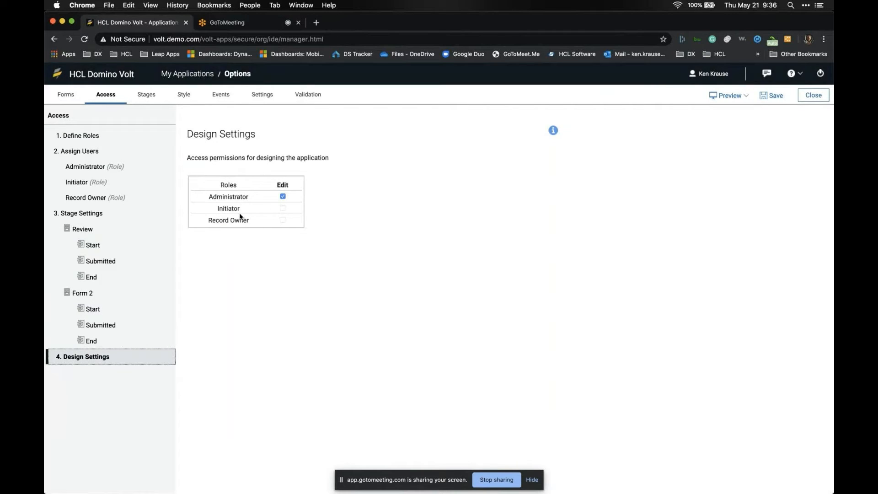
- Check the Administrator, Initiator and Record Owner role members, then return to the Review form's Page 1
{"action": "left_click", "coordinate": [279, 210]}
{"action": "left_click", "coordinate": [109, 168]}
{"action": "left_click", "coordinate": [109, 184]}
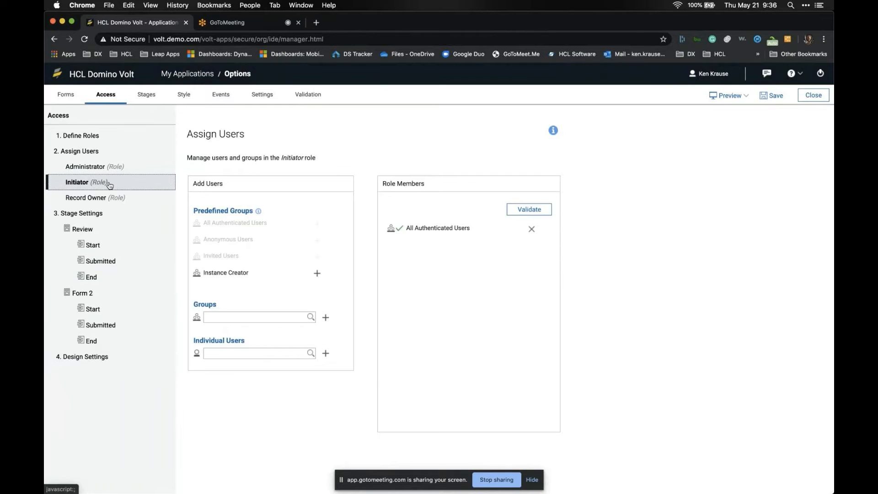
{"action": "left_click", "coordinate": [111, 199]}
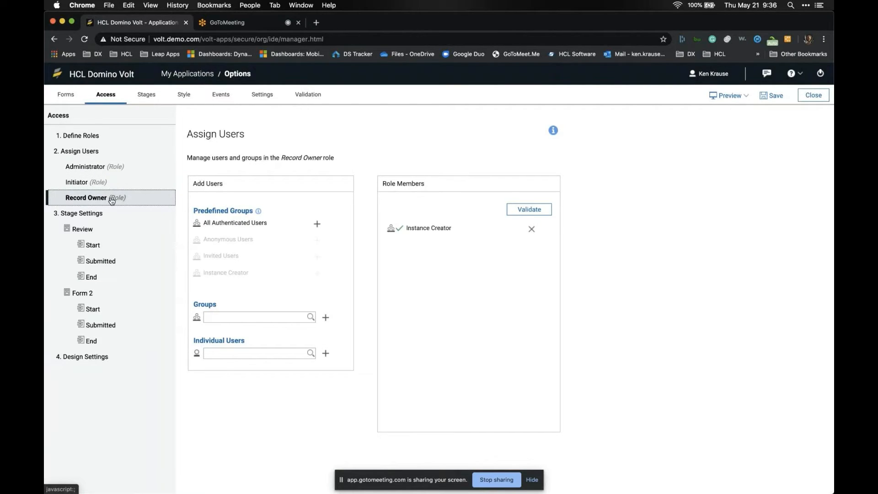
{"action": "left_click", "coordinate": [67, 97]}
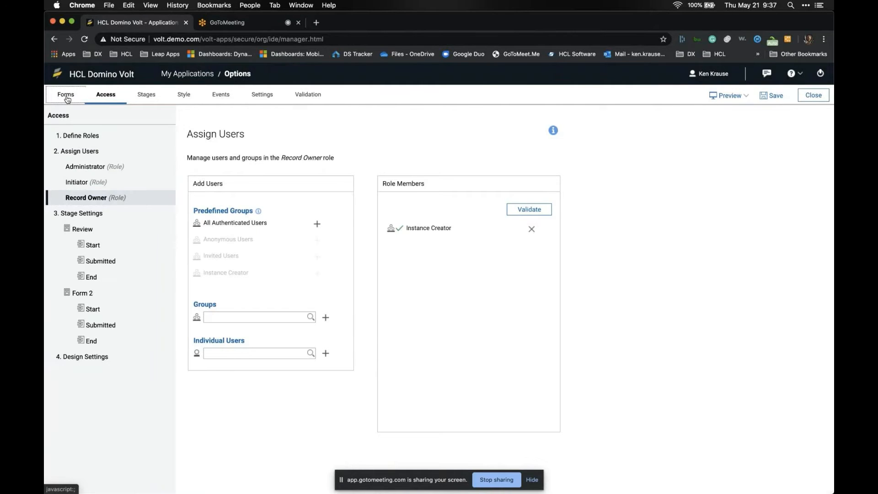
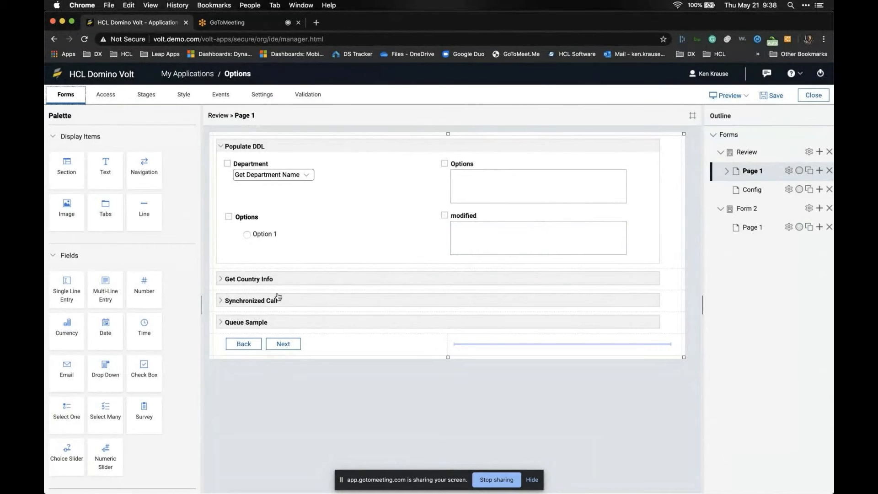
- Expand Get Country Info and review the IPAddress field's onShow script that fetches the visitor's IP
{"action": "left_click", "coordinate": [222, 281]}
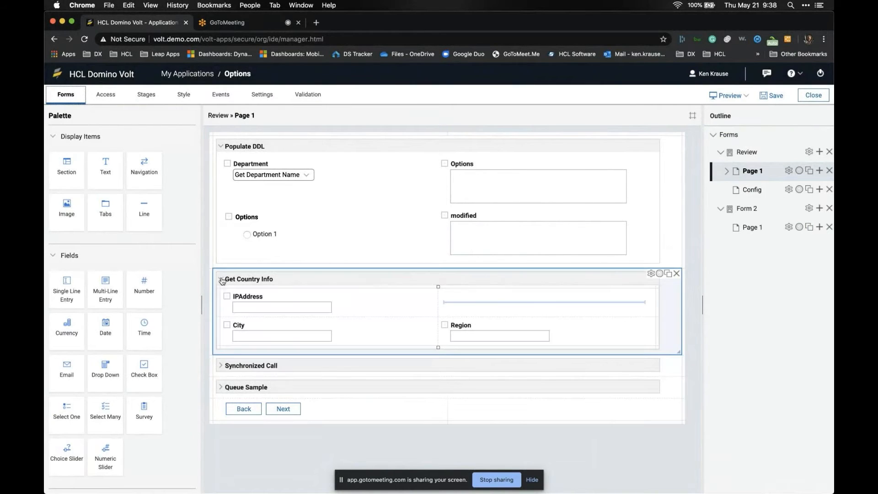
{"action": "left_click", "coordinate": [385, 298]}
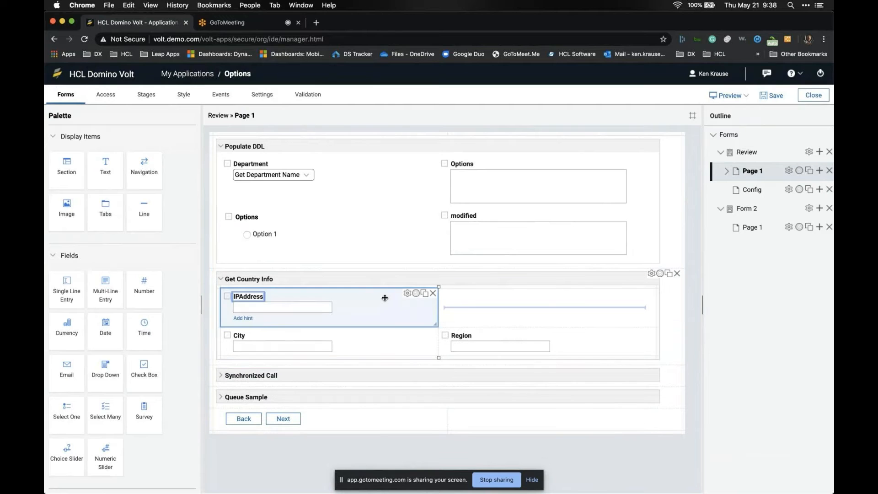
{"action": "double_click", "coordinate": [385, 297]}
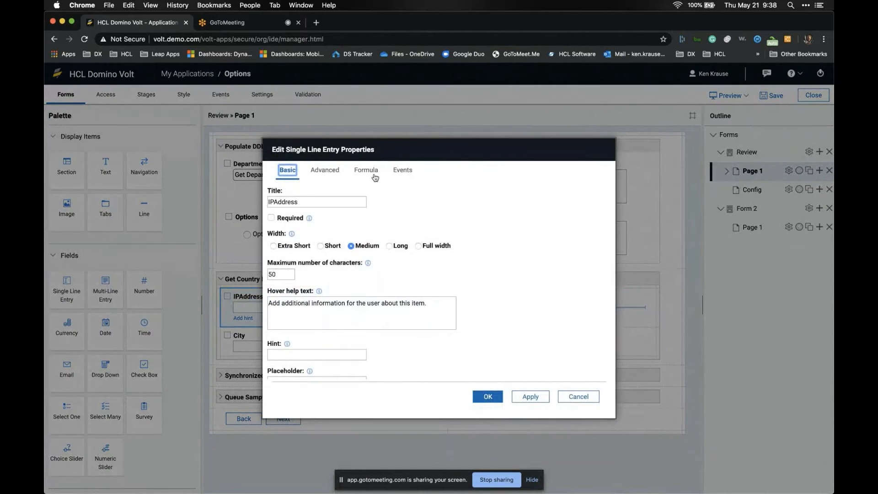
{"action": "left_click", "coordinate": [401, 170]}
{"action": "left_click", "coordinate": [288, 312]}
{"action": "left_click_drag", "start_coordinate": [269, 233], "coordinate": [384, 285]}
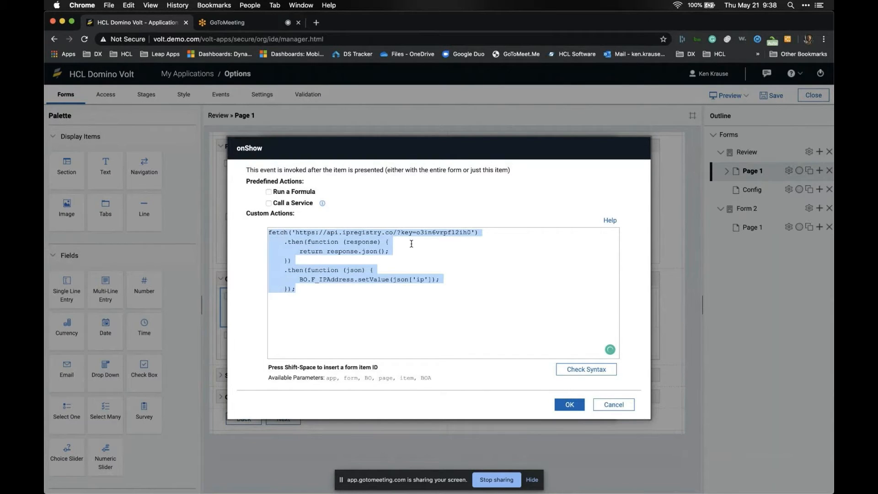
{"action": "left_click", "coordinate": [611, 406]}
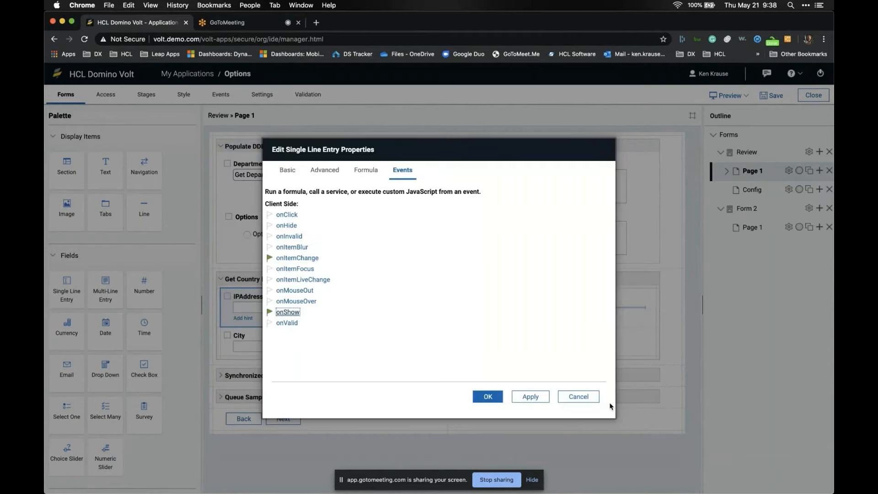
{"action": "left_click", "coordinate": [577, 396]}
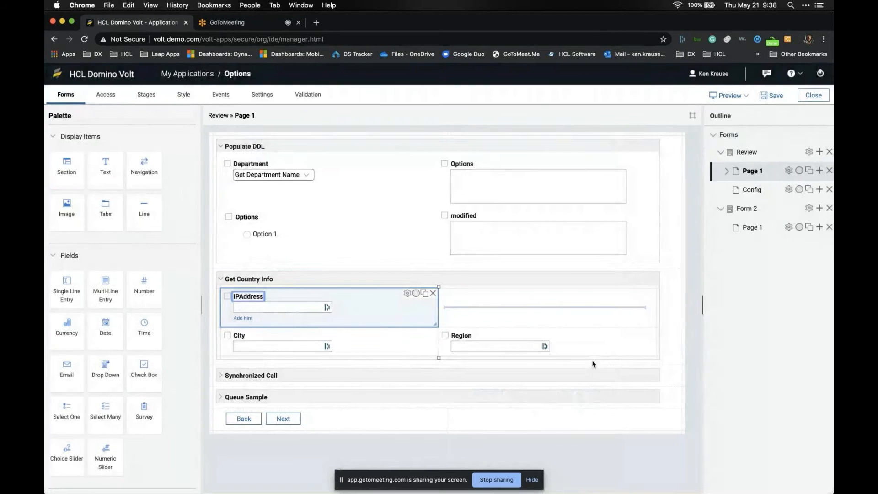
{"action": "left_click", "coordinate": [729, 95]}
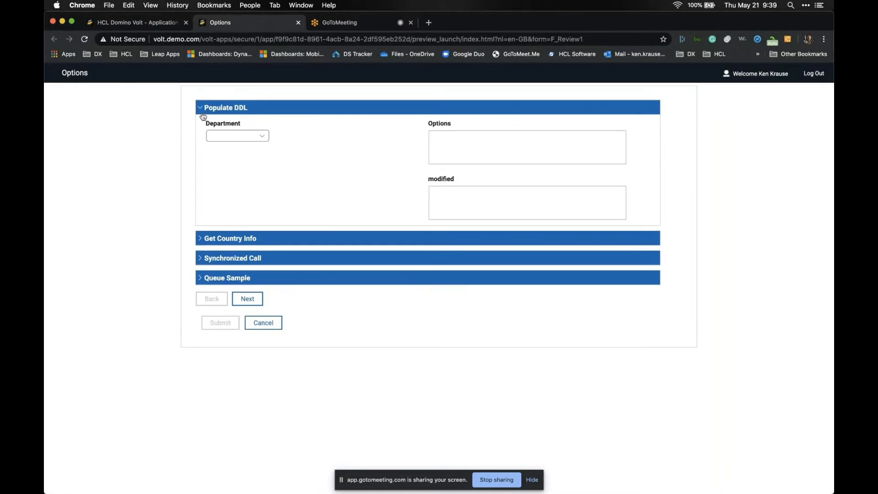
{"action": "left_click", "coordinate": [203, 112]}
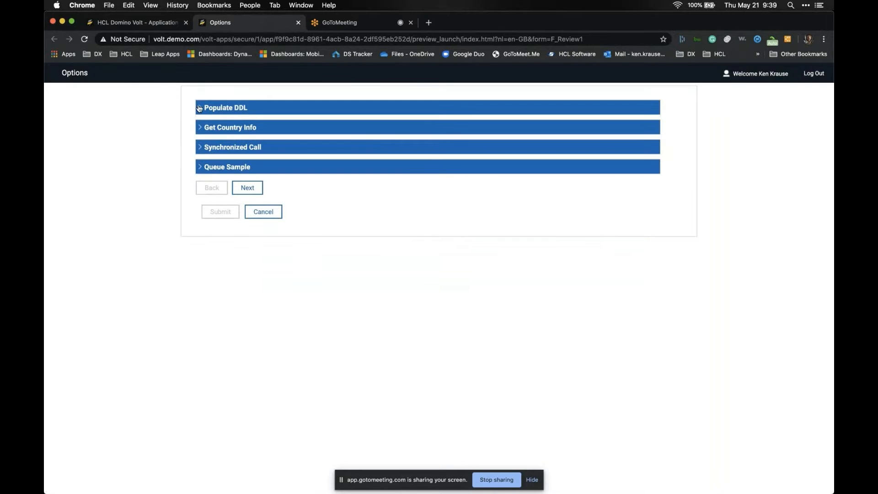
{"action": "left_click", "coordinate": [201, 128]}
{"action": "double_click", "coordinate": [243, 156]}
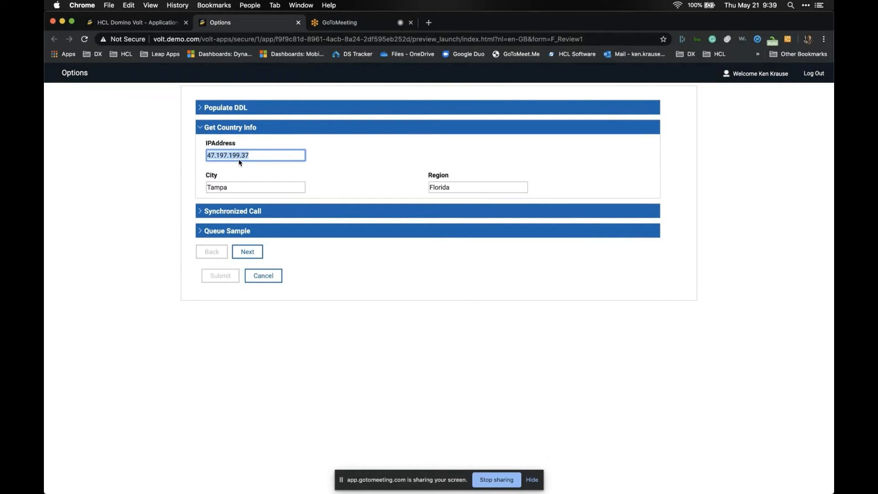
{"action": "left_click", "coordinate": [298, 23]}
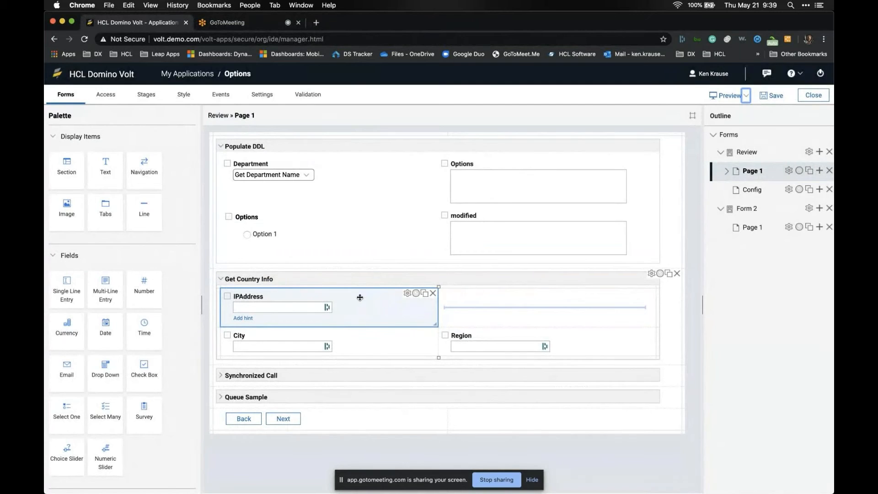
- Open the URL settings of the service called by the IPAddress field's onItemChange event
{"action": "double_click", "coordinate": [359, 297]}
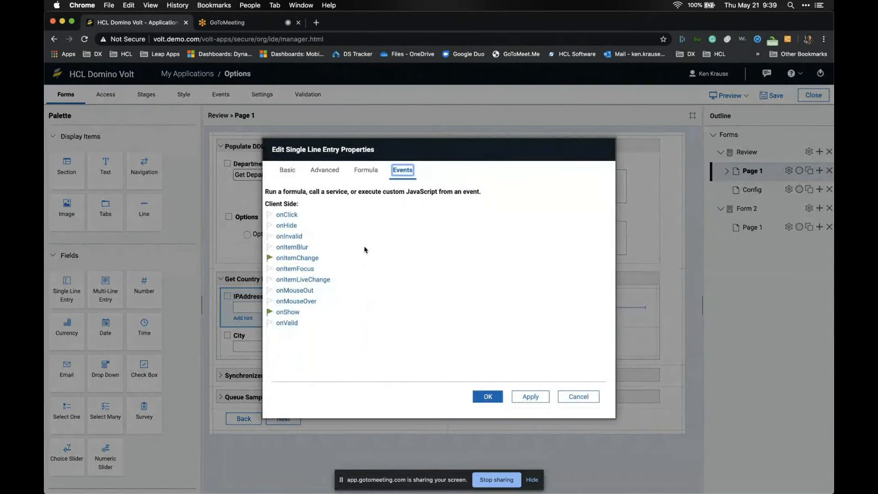
{"action": "left_click", "coordinate": [305, 259]}
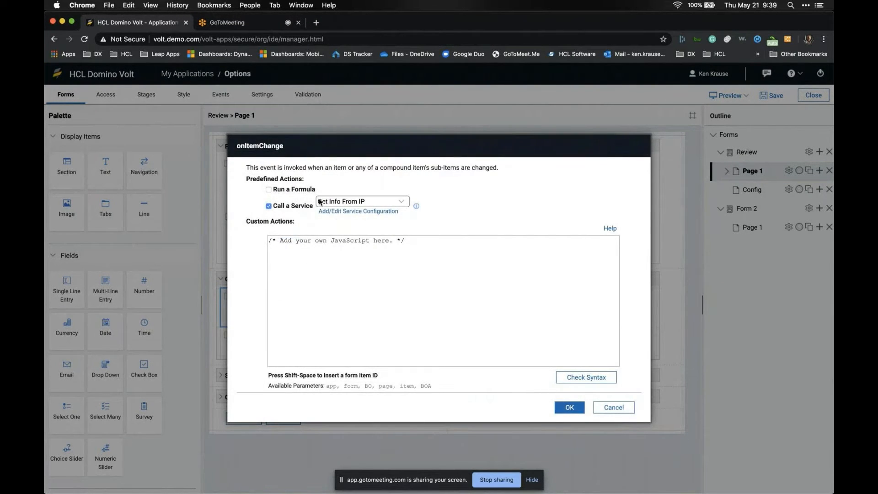
{"action": "left_click", "coordinate": [352, 211]}
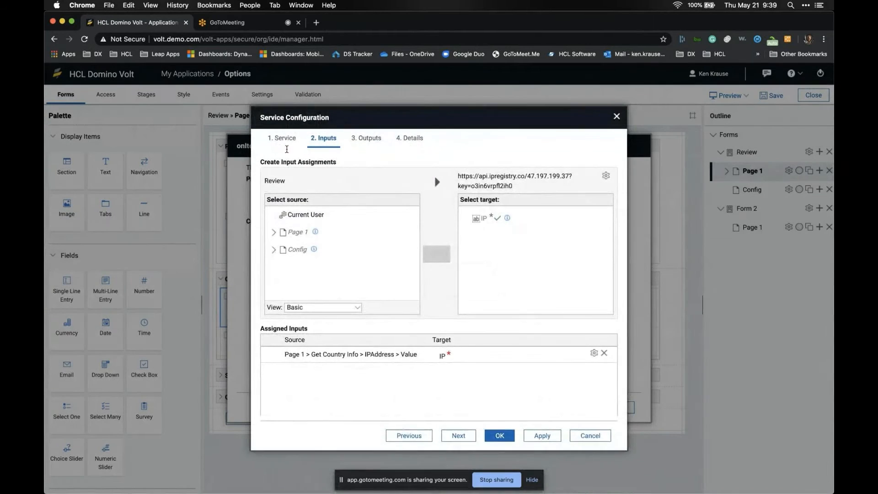
{"action": "left_click", "coordinate": [283, 139]}
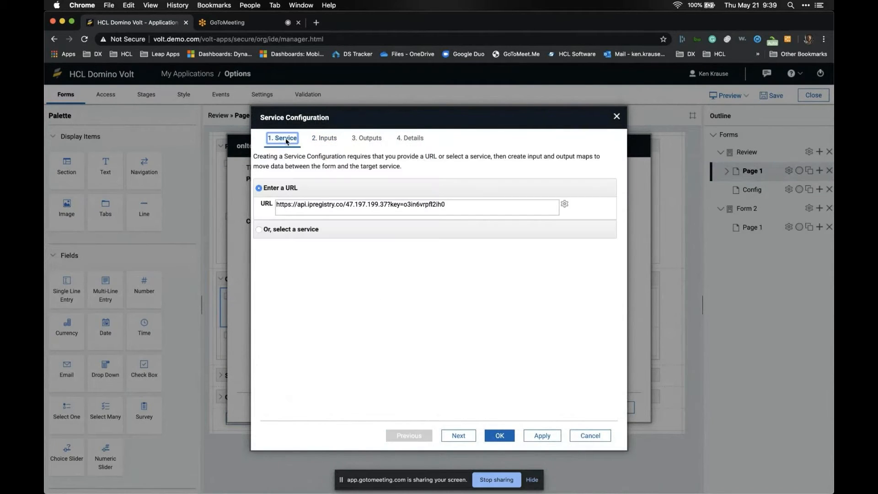
- Copy the ipregistry service URL and check its JSON response in a new browser tab
{"action": "double_click", "coordinate": [485, 207]}
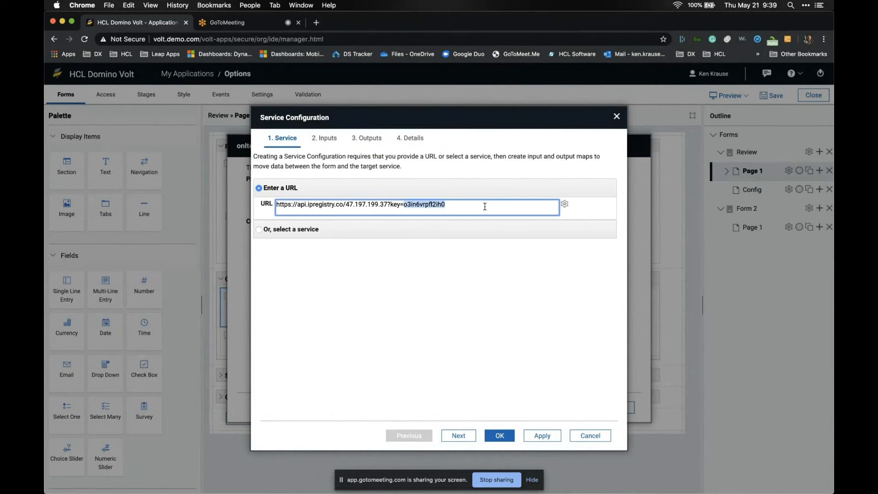
{"action": "key", "text": "super+a"}
{"action": "key", "text": "super+c"}
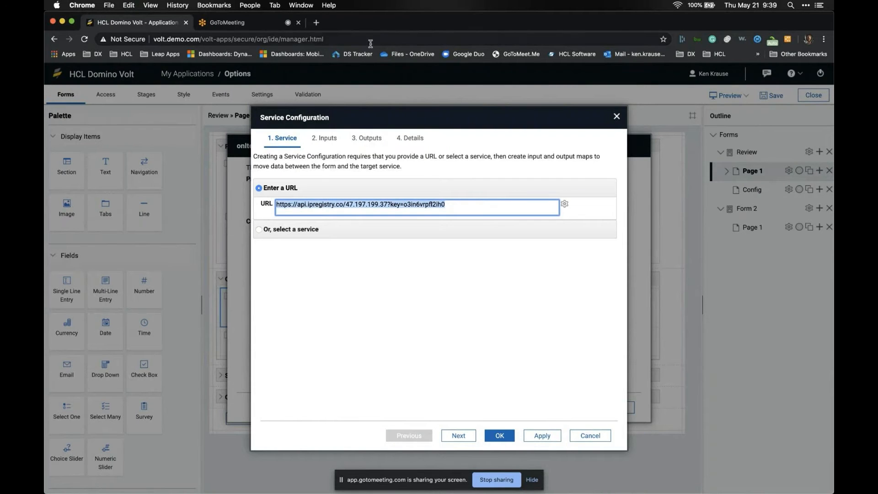
{"action": "left_click", "coordinate": [315, 23]}
{"action": "key", "text": "super+v"}
{"action": "key", "text": "Return"}
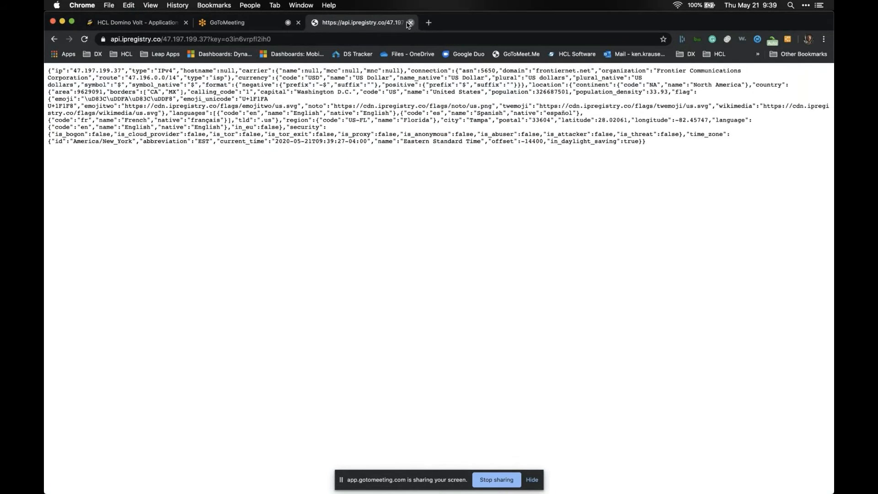
{"action": "left_click", "coordinate": [410, 23]}
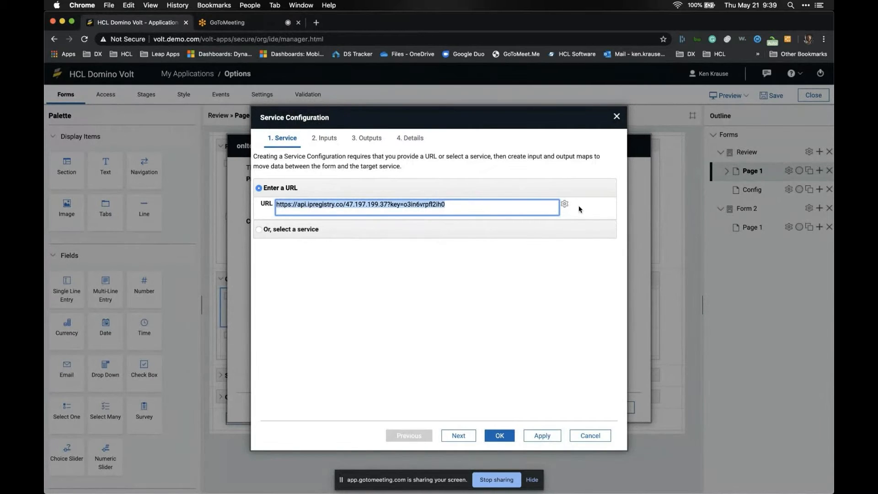
{"action": "left_click", "coordinate": [565, 204]}
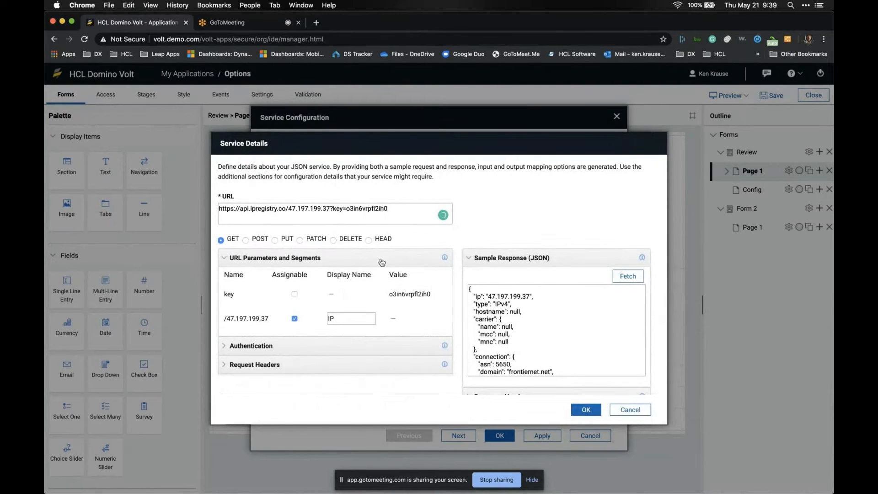
{"action": "scroll", "coordinate": [336, 305], "scroll_direction": "down", "scroll_amount": 1}
{"action": "scroll", "coordinate": [493, 307], "scroll_direction": "down", "scroll_amount": 5}
{"action": "scroll", "coordinate": [493, 308], "scroll_direction": "down", "scroll_amount": 15}
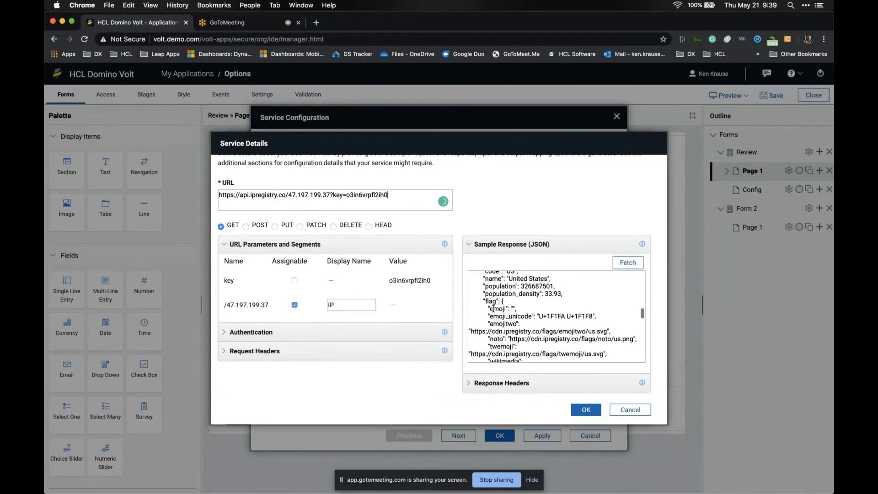
{"action": "scroll", "coordinate": [493, 309], "scroll_direction": "up", "scroll_amount": 20}
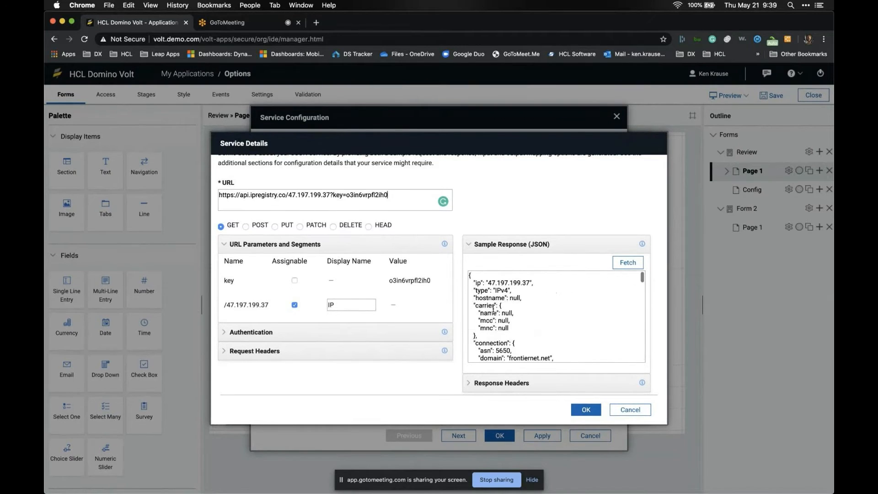
{"action": "left_click", "coordinate": [226, 351]}
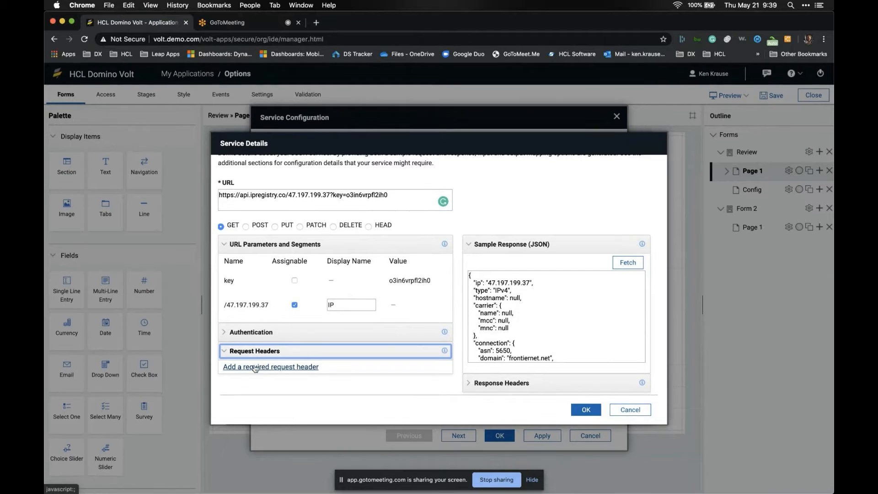
{"action": "left_click", "coordinate": [251, 331]}
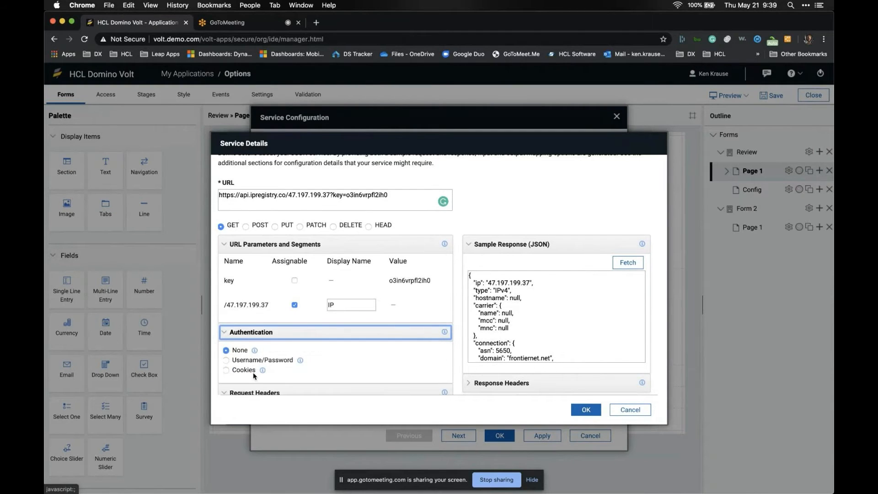
{"action": "left_click", "coordinate": [225, 333]}
{"action": "left_click", "coordinate": [227, 351]}
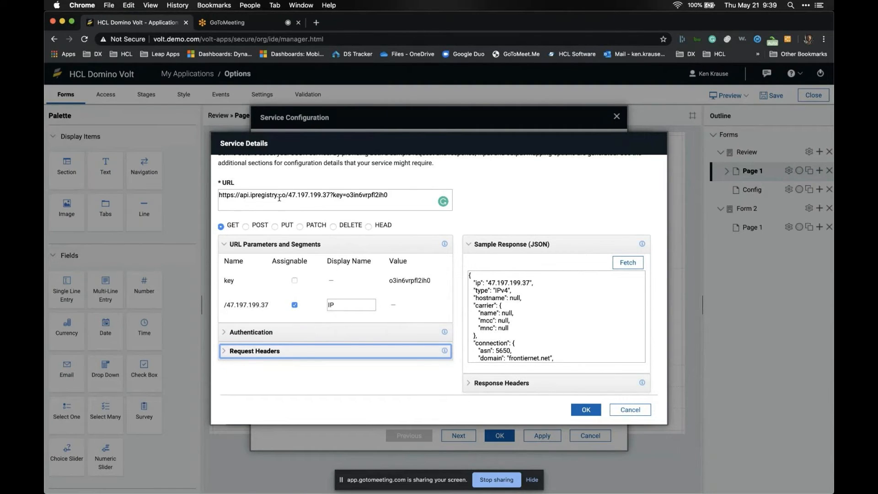
{"action": "left_click", "coordinate": [295, 280]}
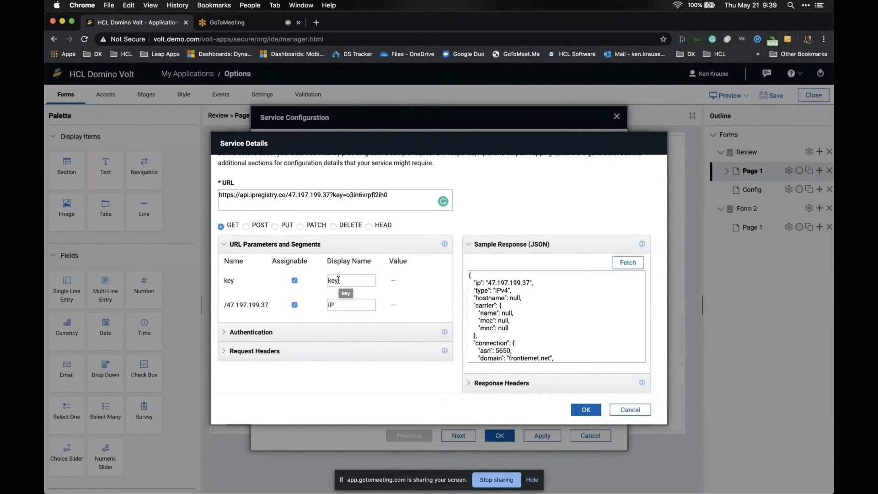
{"action": "left_click", "coordinate": [294, 281]}
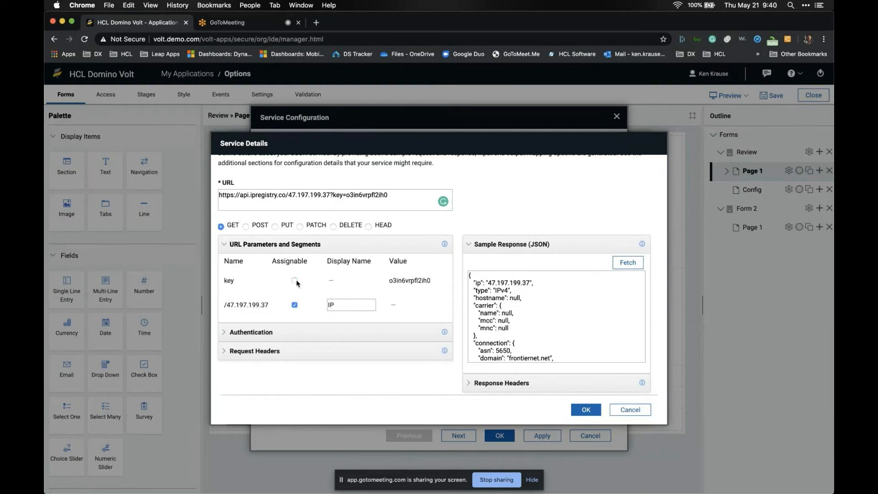
{"action": "left_click", "coordinate": [295, 304]}
{"action": "left_click", "coordinate": [294, 305]}
{"action": "left_click", "coordinate": [582, 410]}
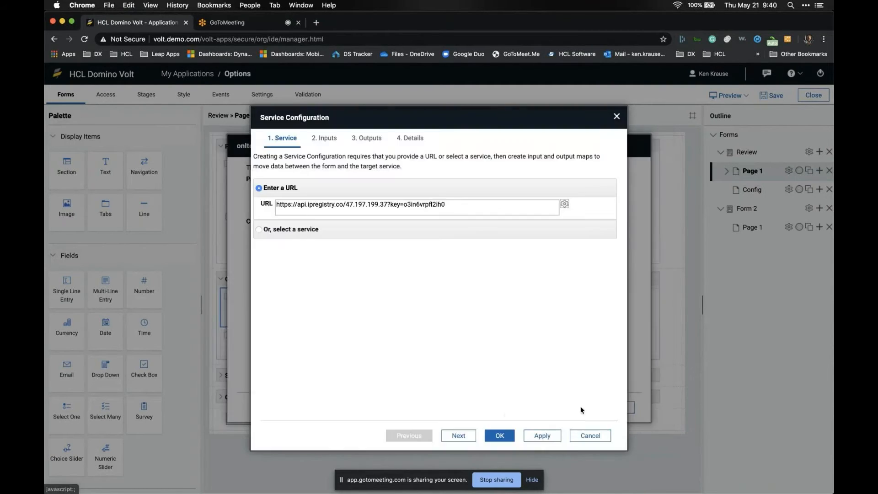
- Map the Get Country Info IPAddress field as the Get Info From IP service input
{"action": "left_click", "coordinate": [459, 436]}
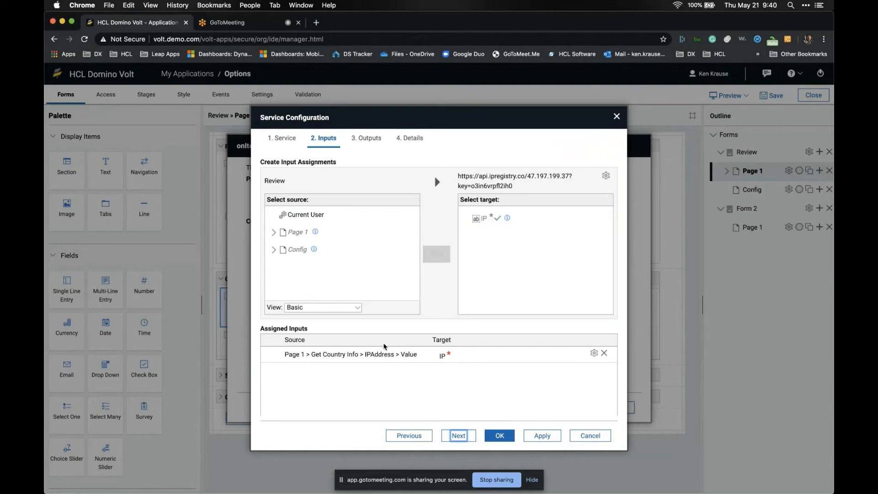
{"action": "left_click", "coordinate": [273, 236]}
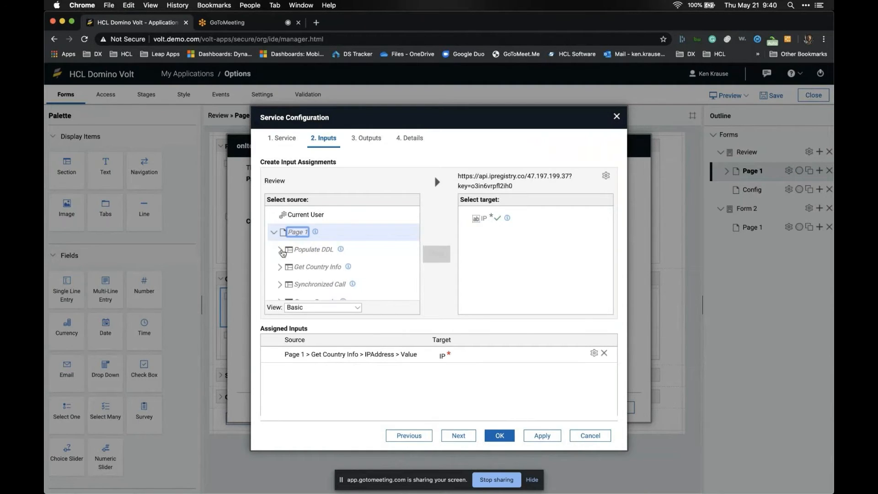
{"action": "left_click", "coordinate": [281, 266]}
{"action": "scroll", "coordinate": [282, 267], "scroll_direction": "down", "scroll_amount": 1}
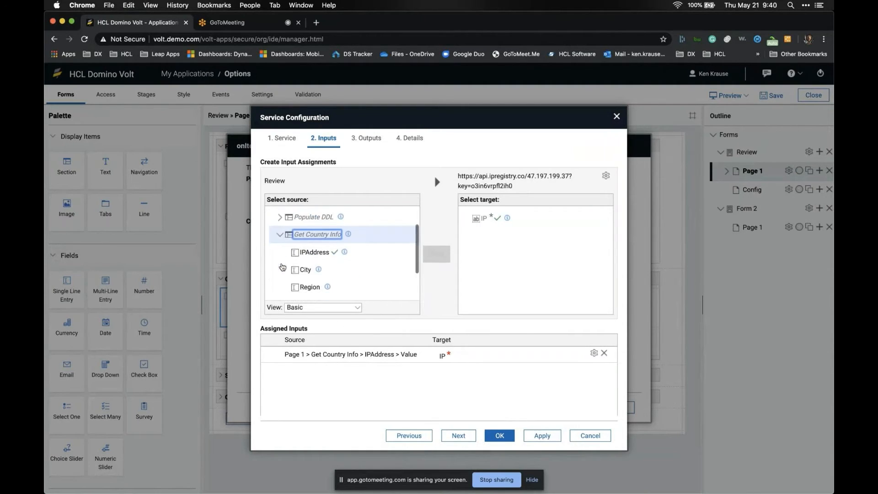
{"action": "left_click", "coordinate": [315, 248]}
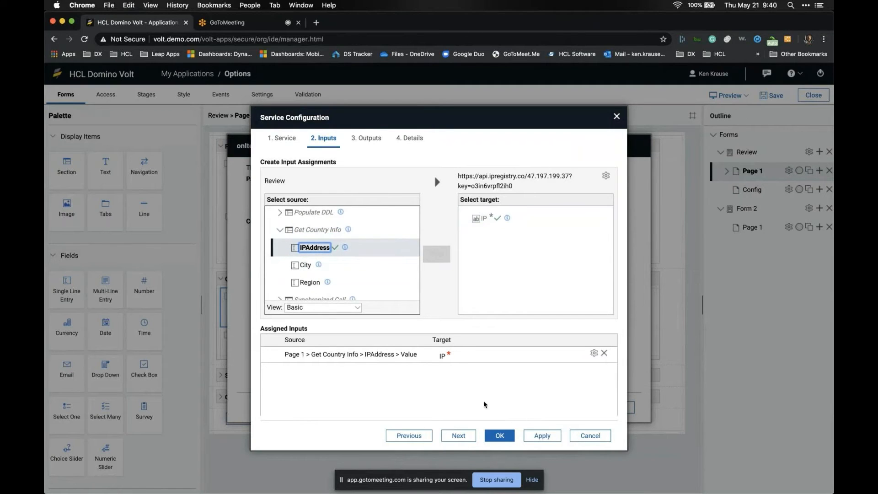
- Review the city and region output mappings and details, then confirm the service configuration
{"action": "left_click", "coordinate": [463, 434]}
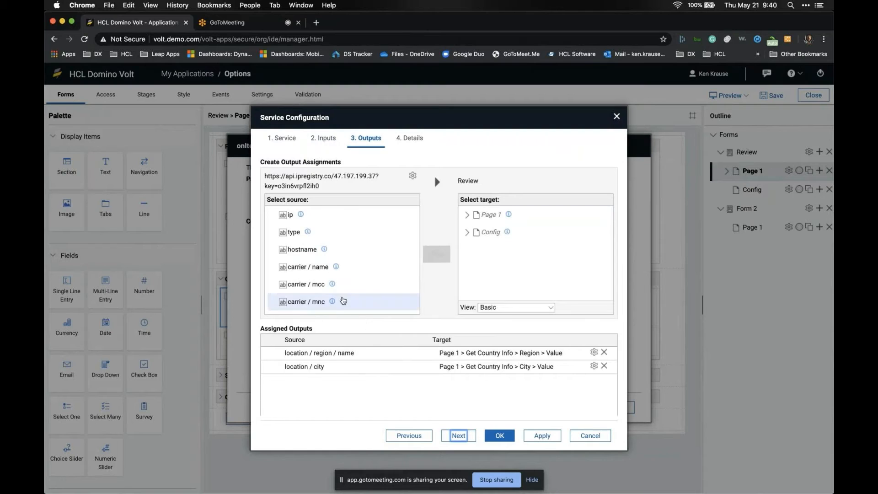
{"action": "scroll", "coordinate": [309, 270], "scroll_direction": "down", "scroll_amount": 10}
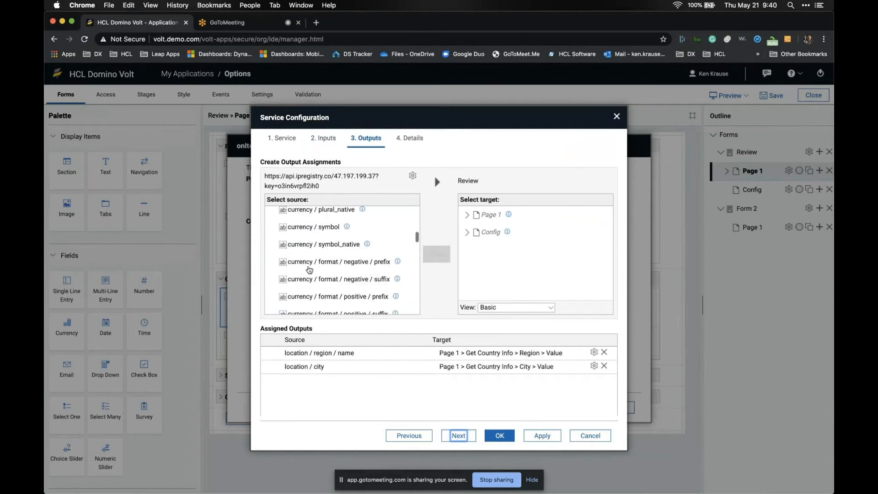
{"action": "scroll", "coordinate": [309, 269], "scroll_direction": "down", "scroll_amount": 10}
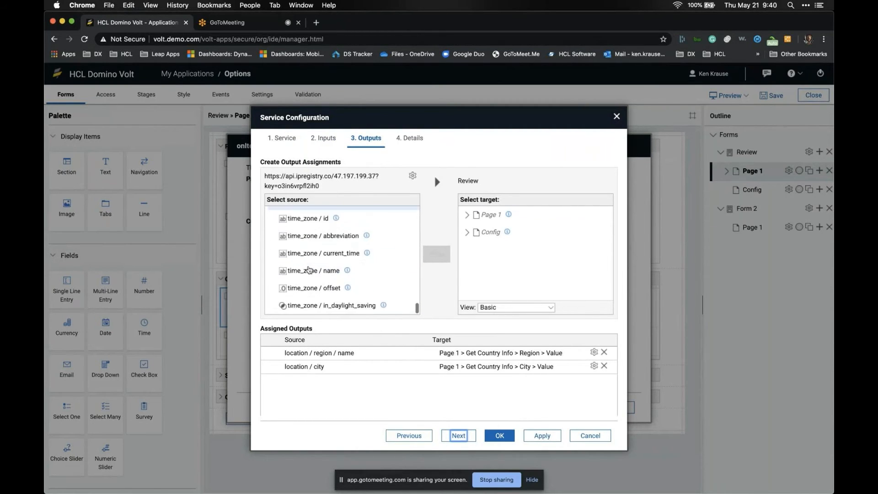
{"action": "scroll", "coordinate": [309, 269], "scroll_direction": "up", "scroll_amount": 15}
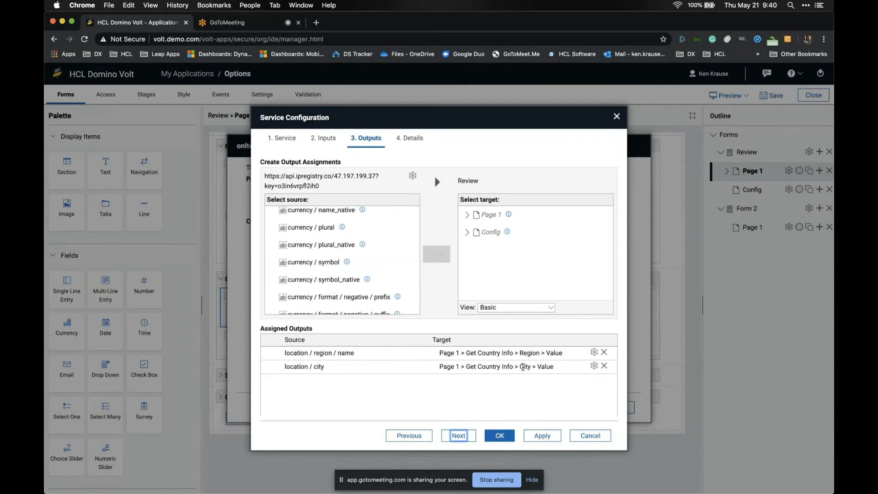
{"action": "scroll", "coordinate": [324, 280], "scroll_direction": "down", "scroll_amount": 5}
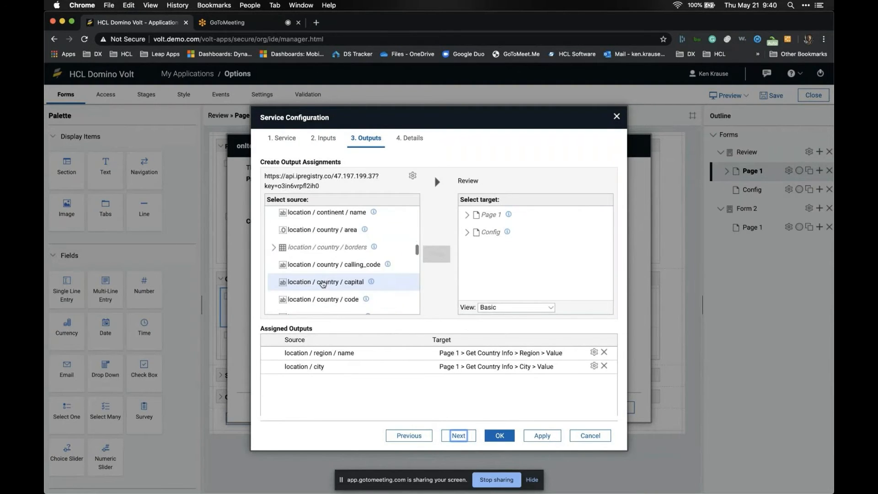
{"action": "left_click", "coordinate": [464, 435]}
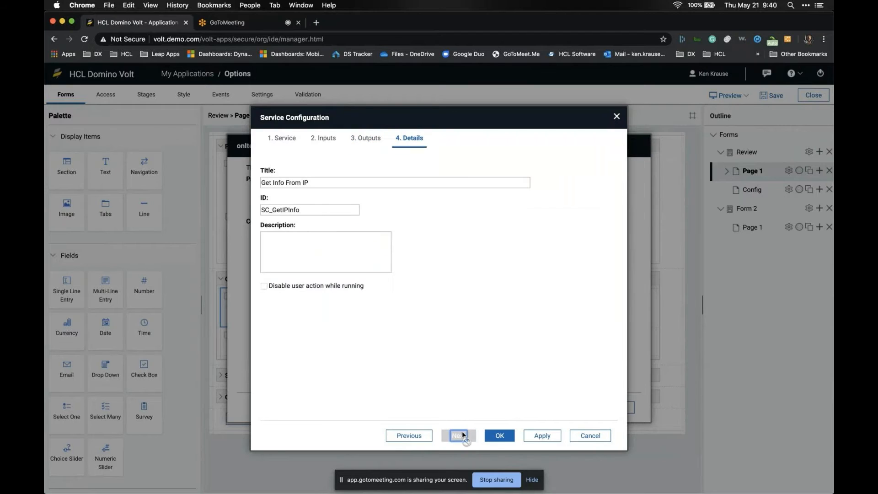
{"action": "left_click", "coordinate": [499, 435]}
- Apply the IPAddress onItemChange event settings and launch a live form preview
{"action": "left_click", "coordinate": [569, 406]}
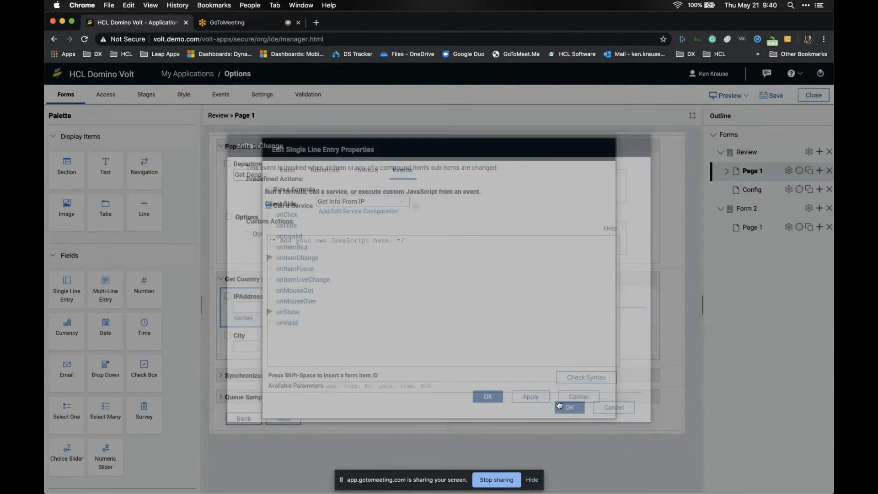
{"action": "left_click", "coordinate": [488, 397]}
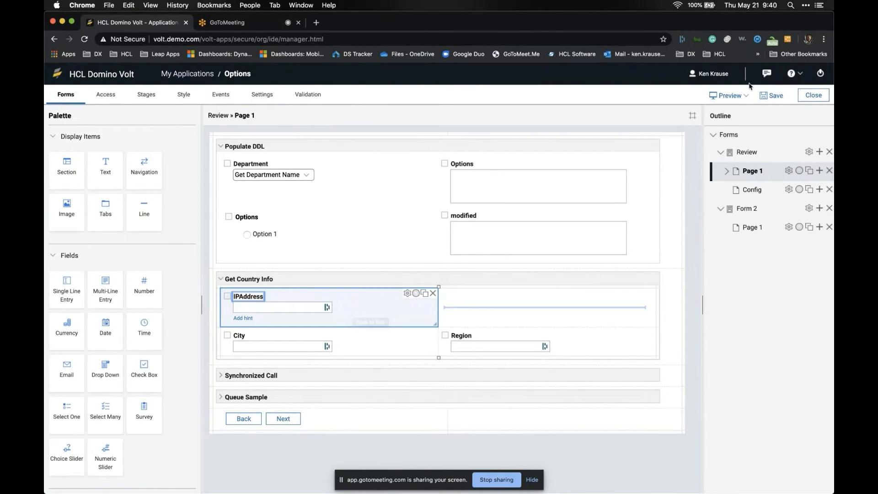
{"action": "left_click", "coordinate": [730, 96]}
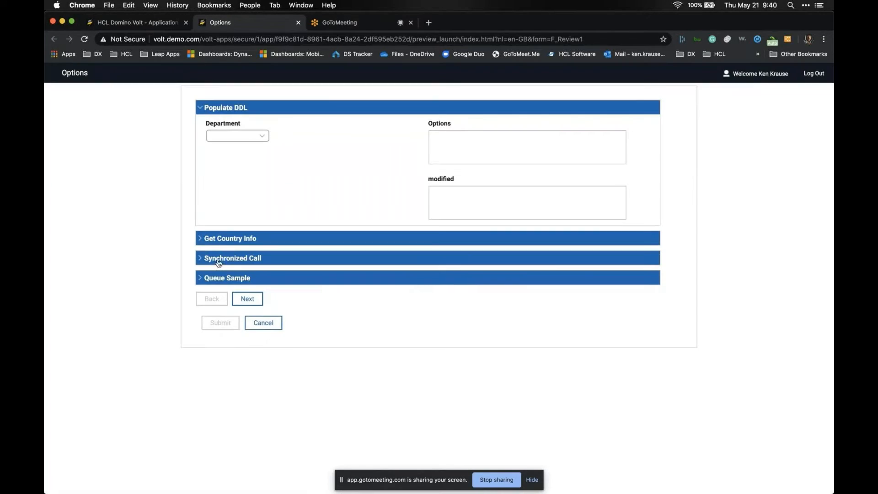
- Verify the IP address auto-fills City as Tampa and Region as Florida, then close the preview
{"action": "left_click", "coordinate": [215, 239]}
{"action": "double_click", "coordinate": [241, 269]}
{"action": "double_click", "coordinate": [237, 300]}
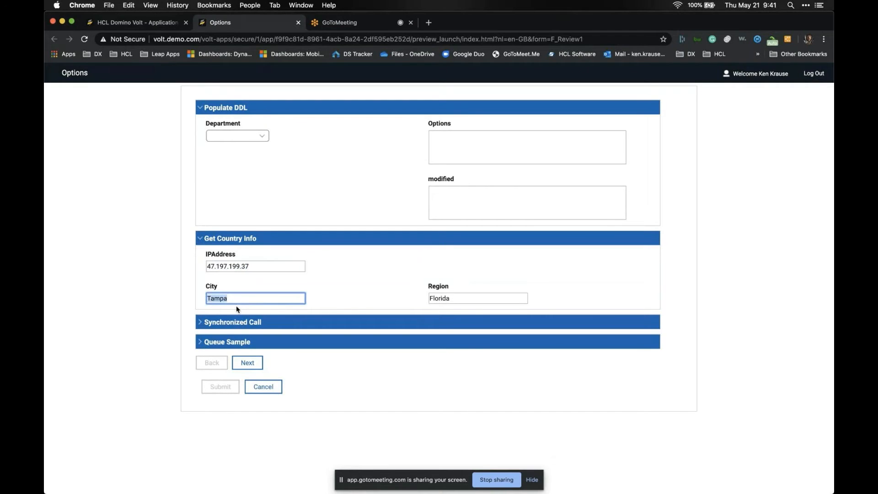
{"action": "double_click", "coordinate": [478, 299]}
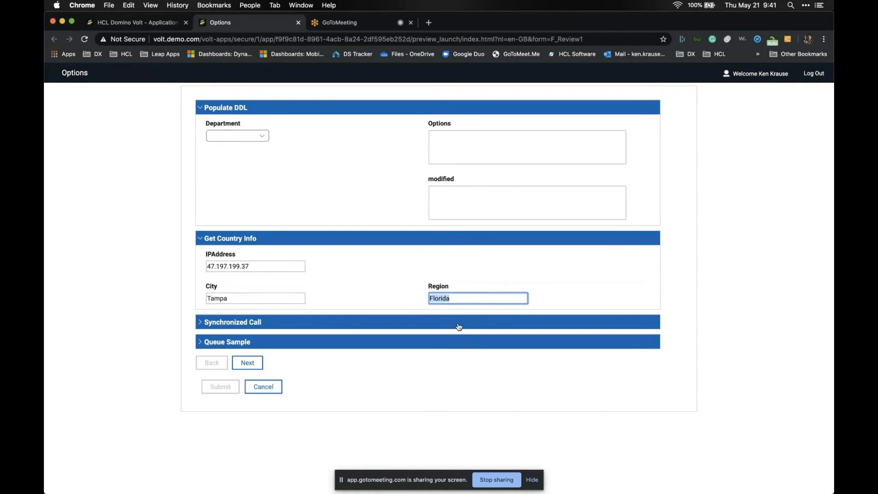
{"action": "left_click", "coordinate": [298, 23]}
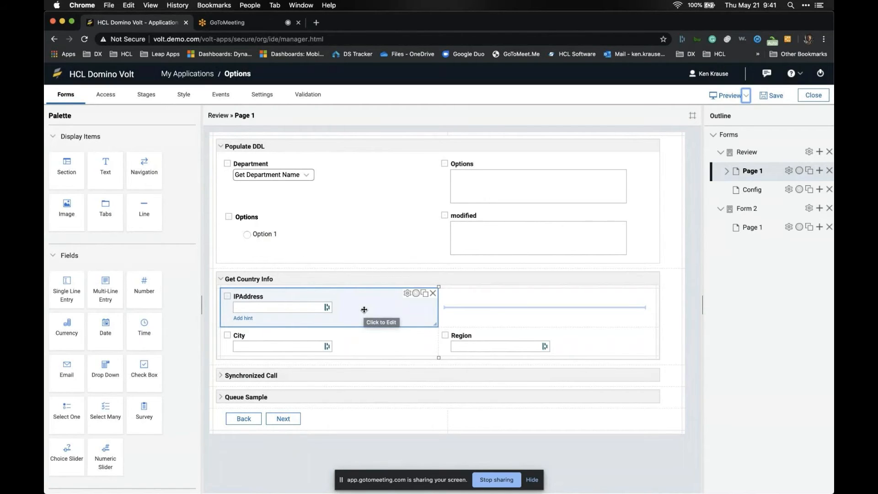
- Select the Department field, then close the Options editor choosing No to discard unsaved changes
{"action": "left_click", "coordinate": [356, 183]}
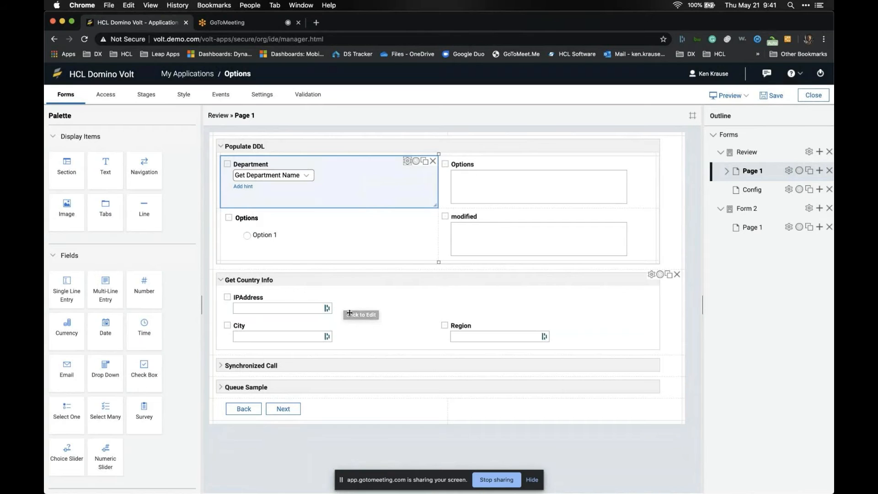
{"action": "left_click", "coordinate": [814, 95]}
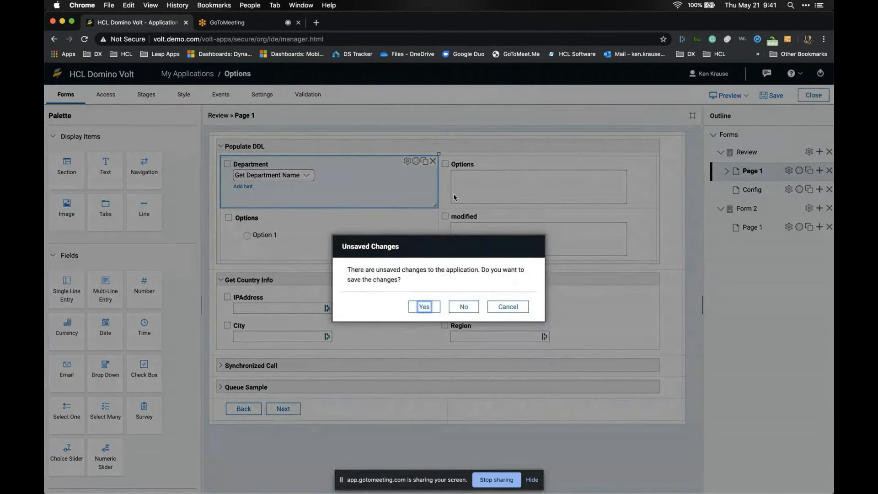
{"action": "left_click", "coordinate": [462, 308]}
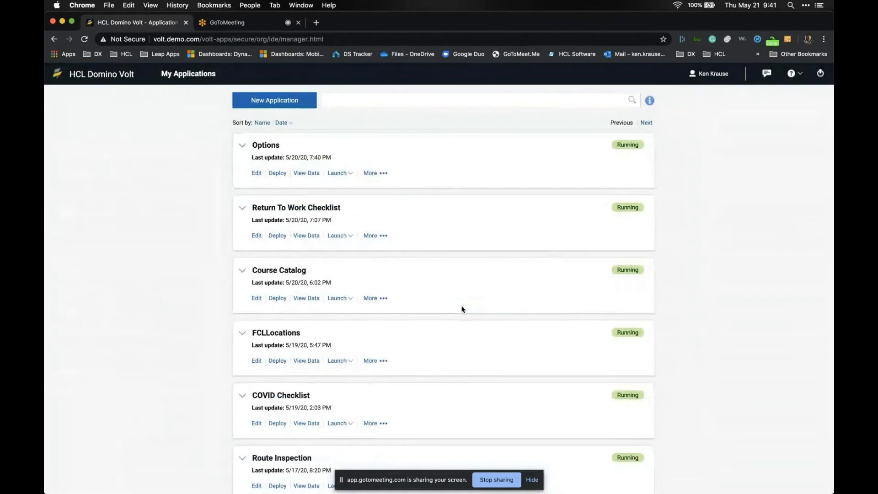
- Launch the Course Catalog app and scroll through its full course table
{"action": "left_click", "coordinate": [335, 300]}
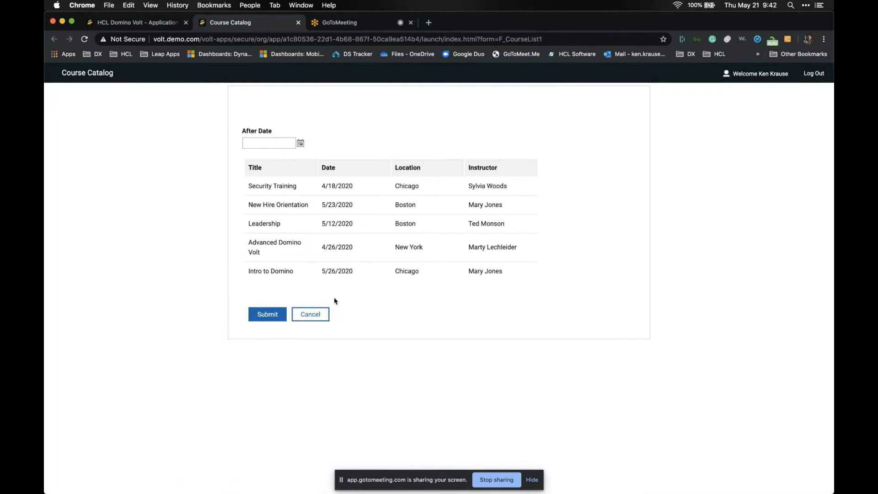
{"action": "scroll", "coordinate": [328, 222], "scroll_direction": "down", "scroll_amount": 2}
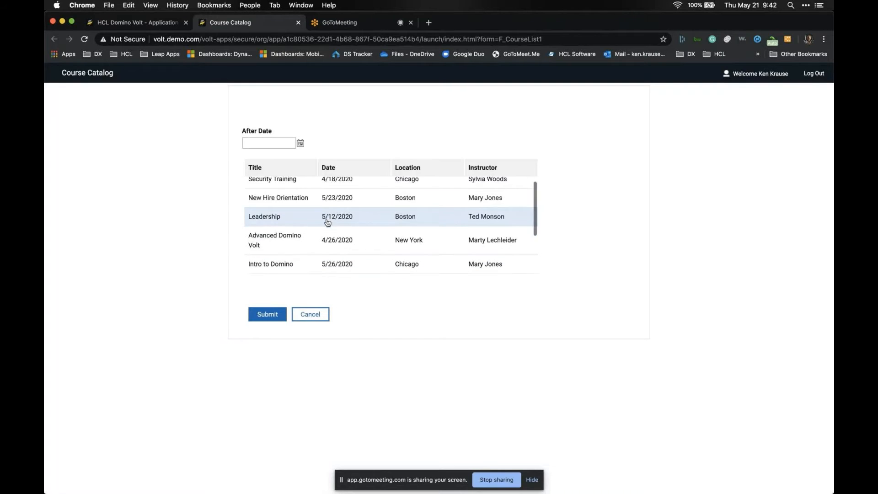
{"action": "scroll", "coordinate": [328, 222], "scroll_direction": "down", "scroll_amount": 3}
{"action": "scroll", "coordinate": [325, 222], "scroll_direction": "up", "scroll_amount": 5}
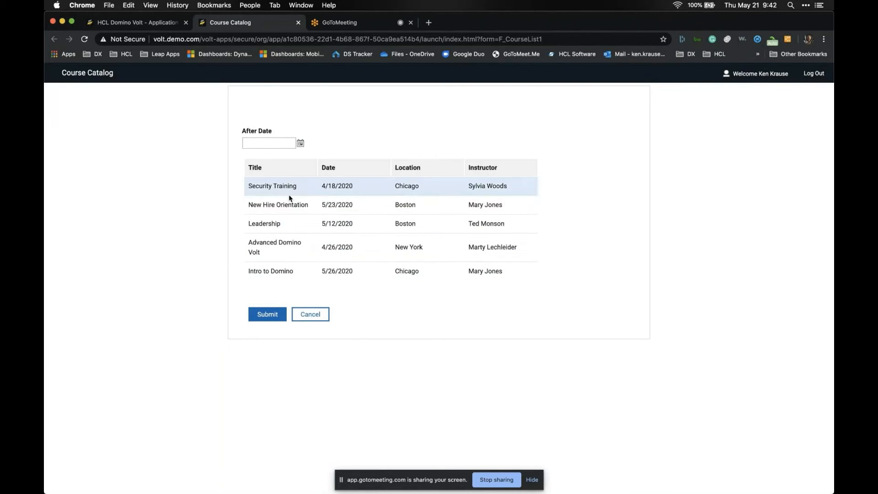
{"action": "scroll", "coordinate": [308, 231], "scroll_direction": "down", "scroll_amount": 4}
{"action": "scroll", "coordinate": [308, 232], "scroll_direction": "up", "scroll_amount": 3}
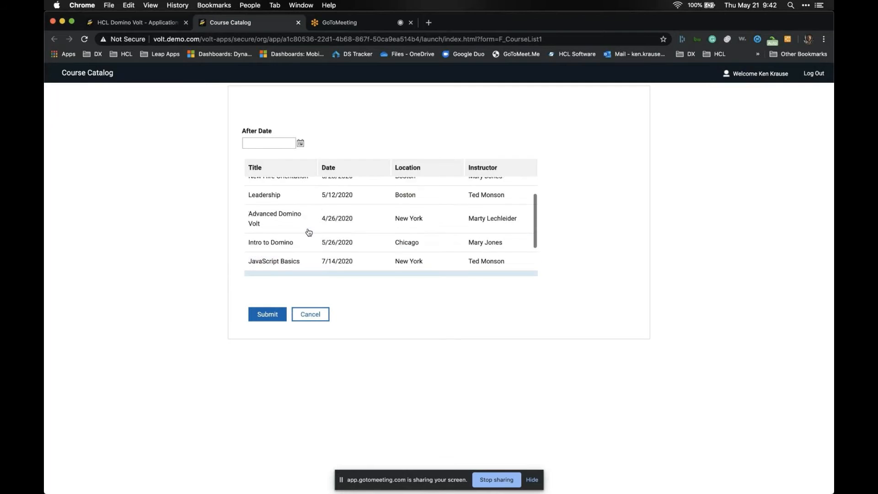
{"action": "scroll", "coordinate": [308, 233], "scroll_direction": "up", "scroll_amount": 3}
{"action": "scroll", "coordinate": [287, 235], "scroll_direction": "down", "scroll_amount": 3}
{"action": "scroll", "coordinate": [287, 235], "scroll_direction": "up", "scroll_amount": 3}
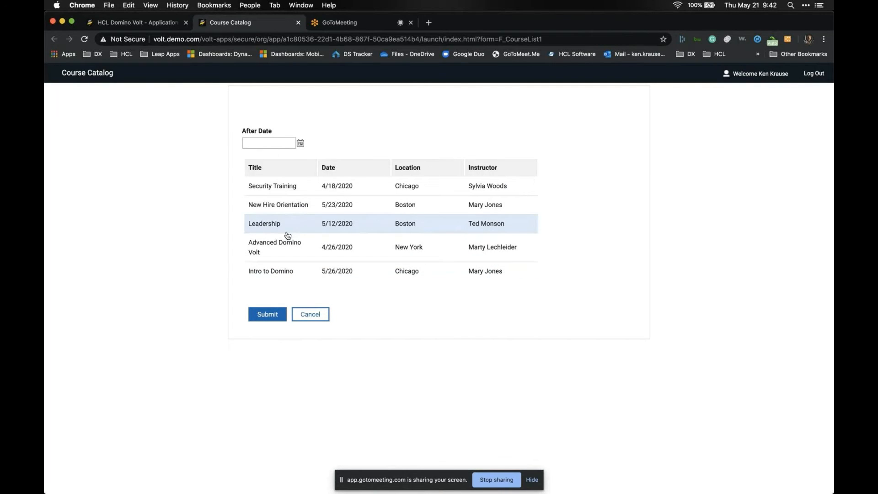
- Filter the course table with After Date 6/1/2020
{"action": "left_click", "coordinate": [300, 144]}
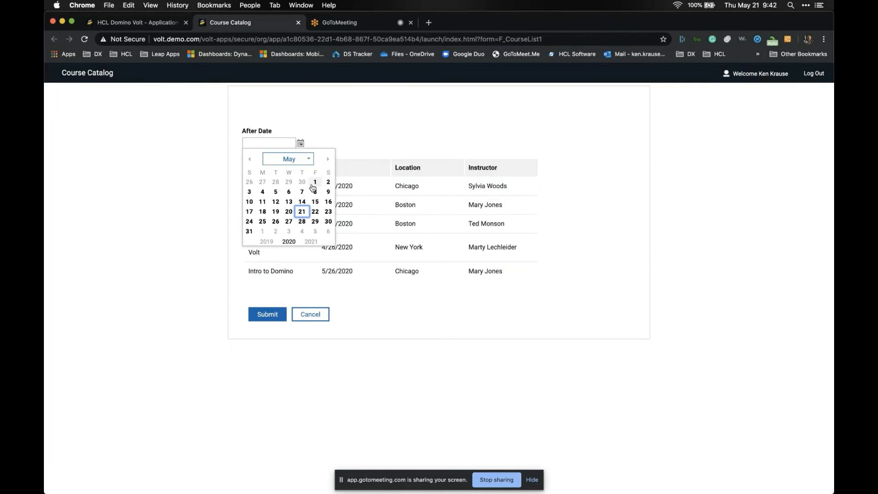
{"action": "left_click", "coordinate": [328, 159]}
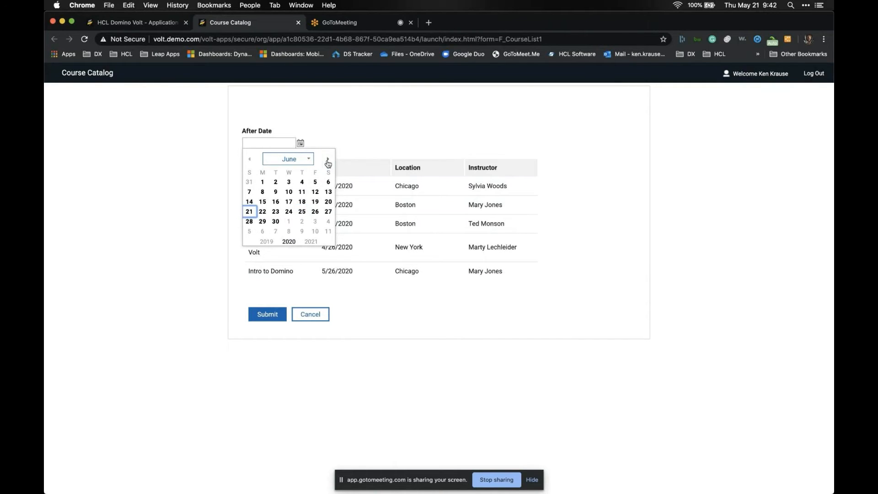
{"action": "left_click", "coordinate": [267, 182]}
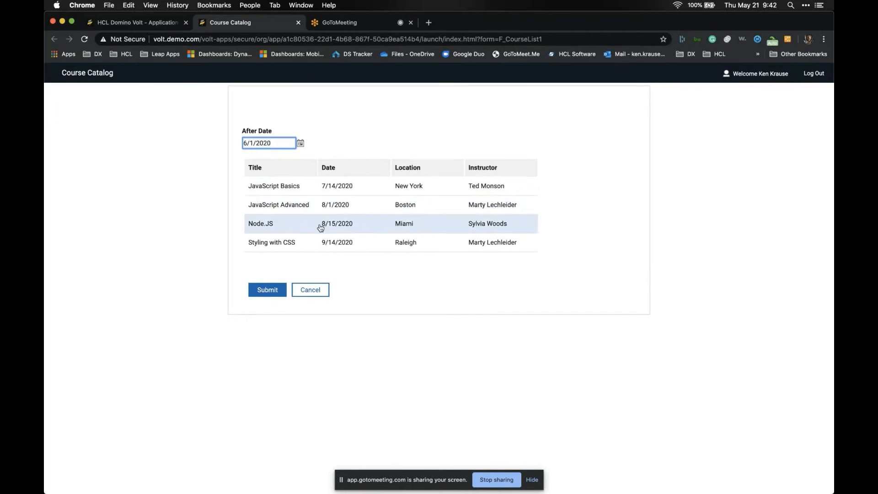
- Change After Date to 8/1/2020, leaving Node.JS and Styling with CSS, then close the tab
{"action": "left_click", "coordinate": [300, 143]}
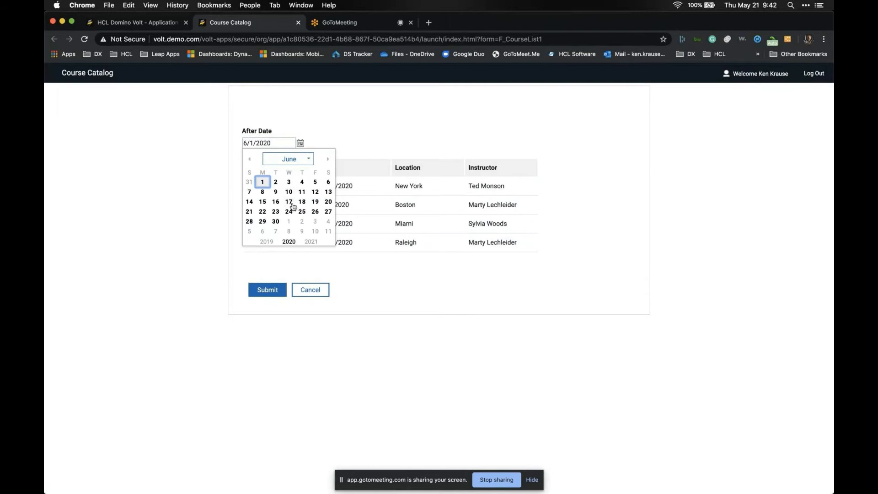
{"action": "left_click", "coordinate": [328, 159]}
{"action": "left_click", "coordinate": [328, 159]}
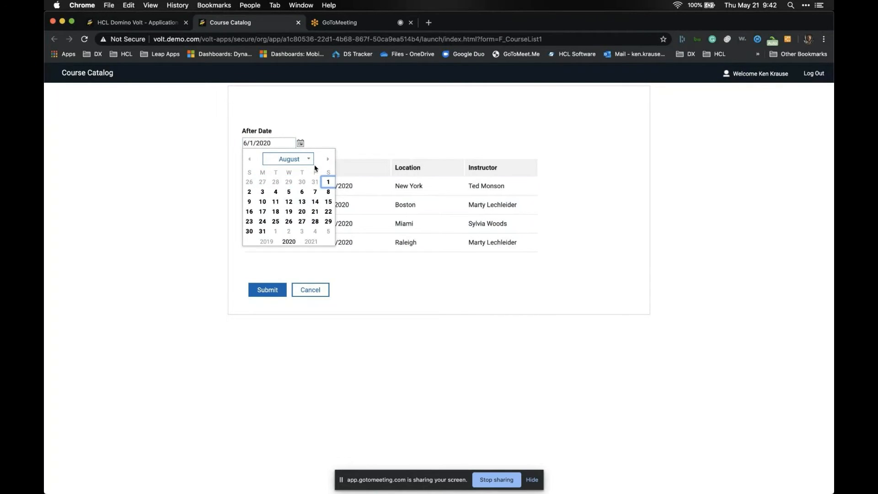
{"action": "left_click", "coordinate": [329, 182]}
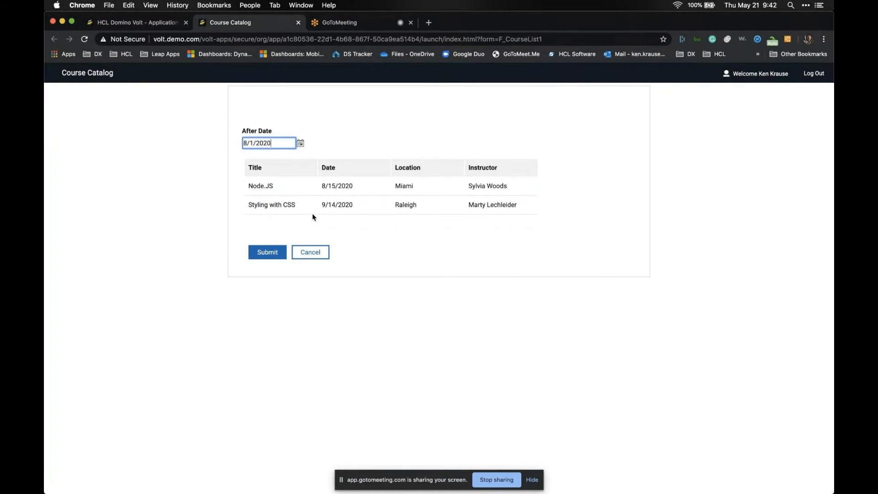
{"action": "left_click", "coordinate": [298, 22]}
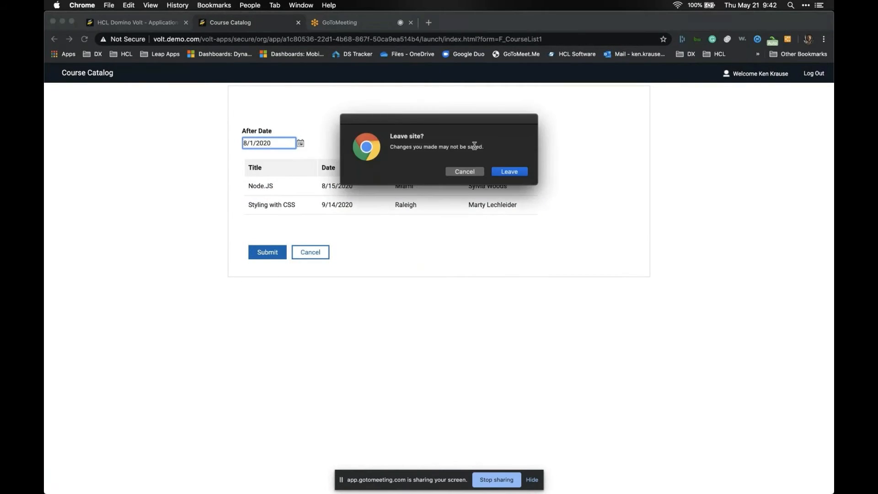
- Open the deployed Course Catalog for editing and show the Course List form's service configurations
{"action": "left_click", "coordinate": [501, 172]}
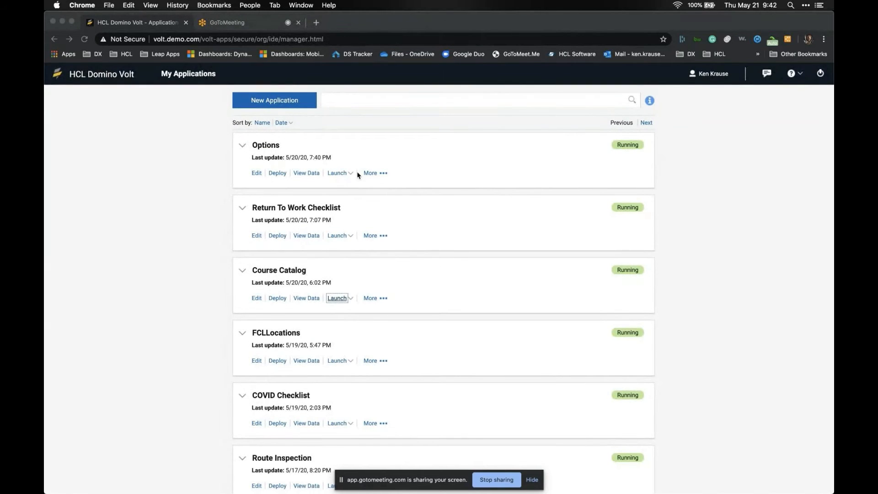
{"action": "left_click", "coordinate": [257, 300]}
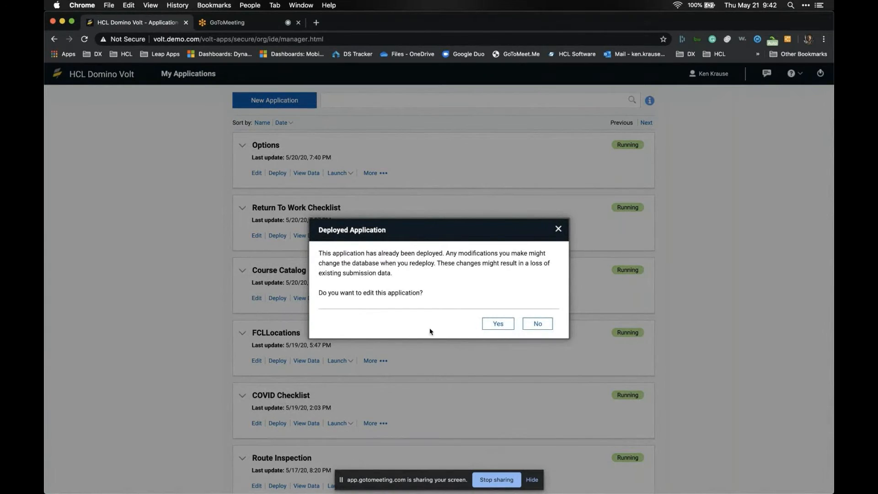
{"action": "left_click", "coordinate": [485, 323]}
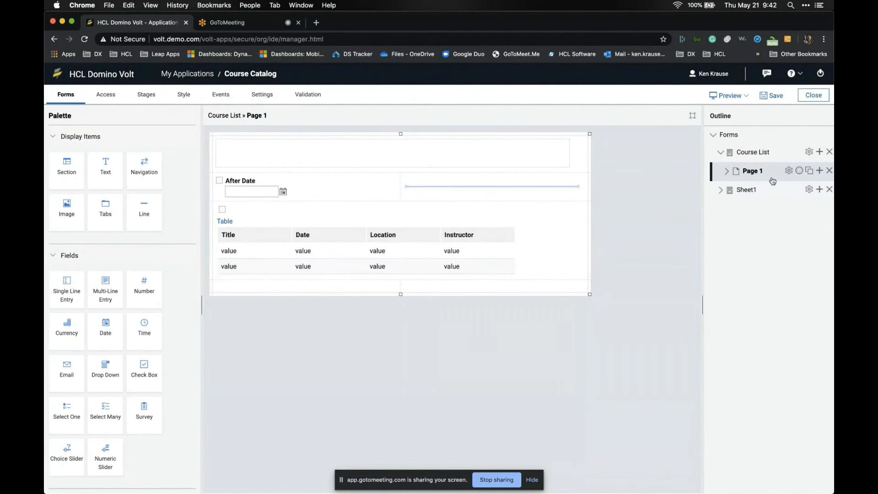
{"action": "left_click", "coordinate": [262, 95]}
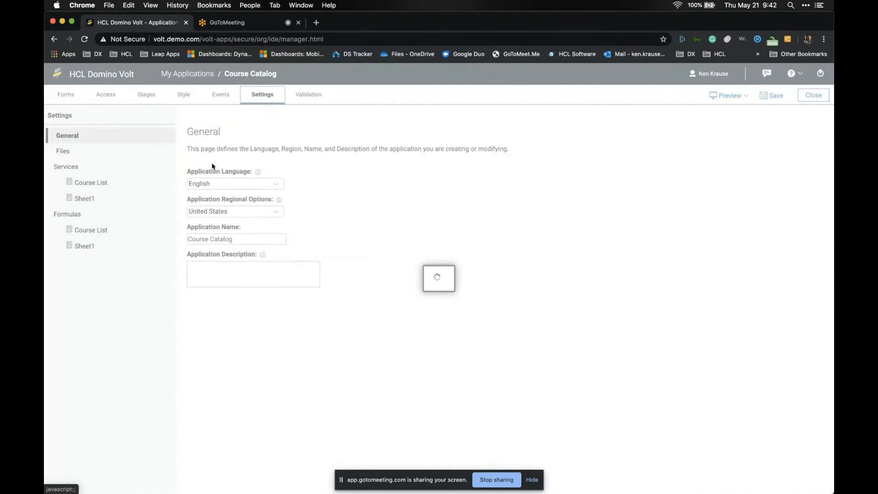
{"action": "left_click", "coordinate": [137, 182]}
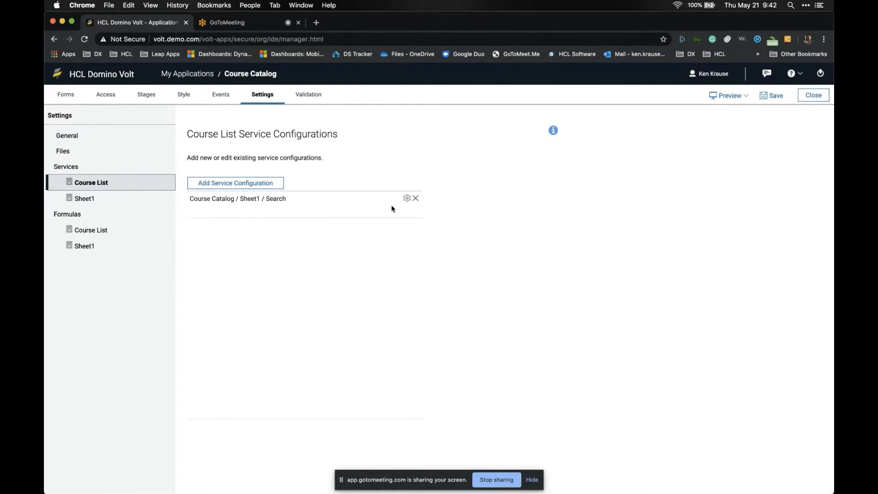
- Review the Sheet1 Search inputs, including the constant gt operator and search operator target fields
{"action": "left_click", "coordinate": [407, 200]}
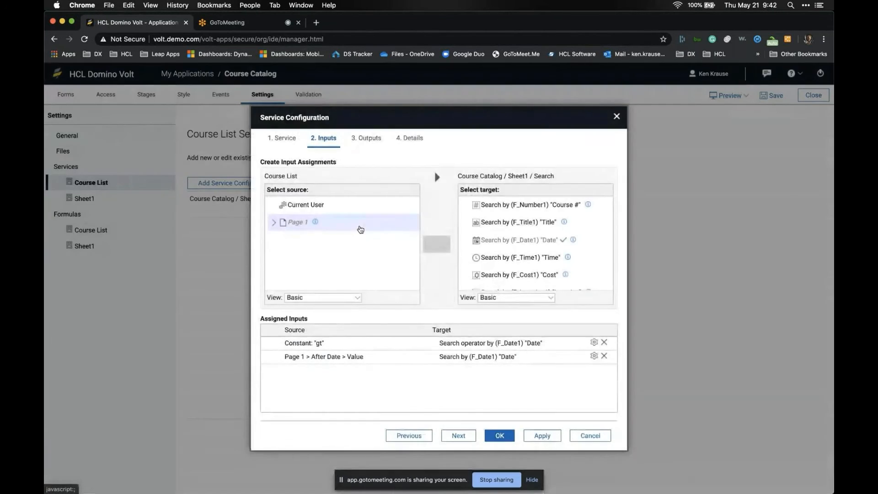
{"action": "double_click", "coordinate": [318, 342]}
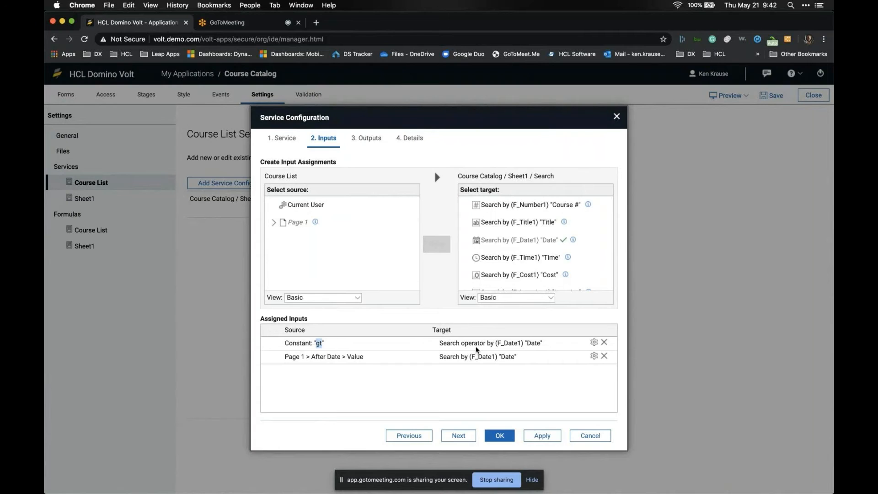
{"action": "scroll", "coordinate": [513, 249], "scroll_direction": "down", "scroll_amount": 1}
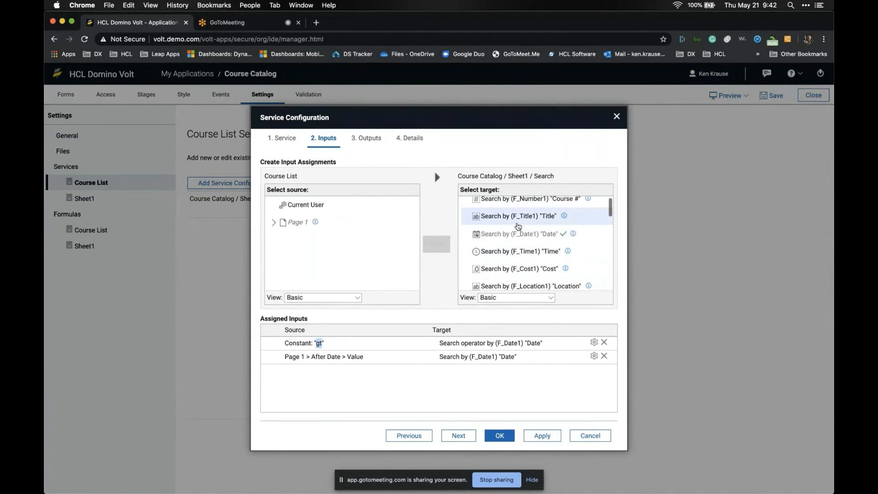
{"action": "left_click", "coordinate": [517, 298]}
{"action": "left_click", "coordinate": [514, 322]}
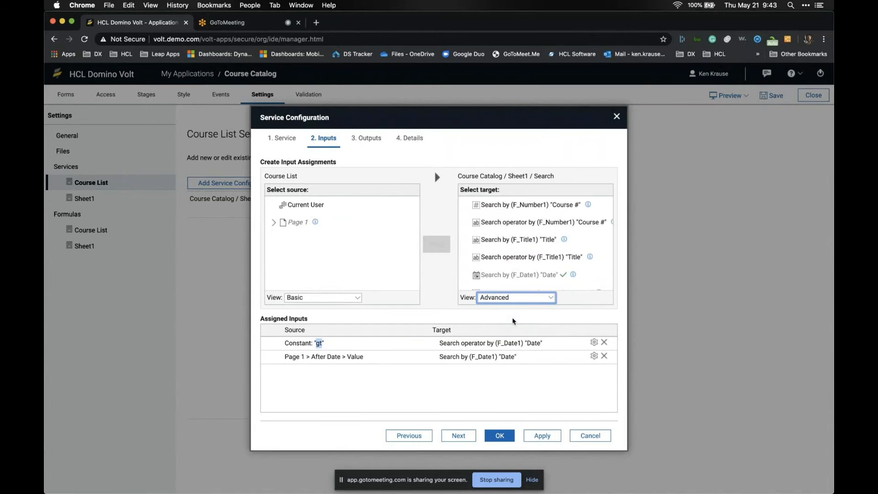
{"action": "scroll", "coordinate": [510, 262], "scroll_direction": "down", "scroll_amount": 3}
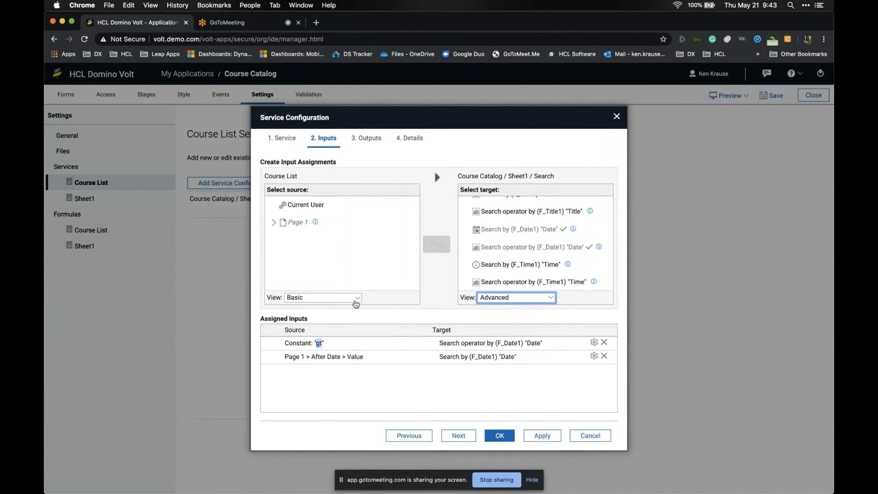
- Review the Searched Records to F_CourseTable output mappings and close the configuration
{"action": "left_click", "coordinate": [459, 436]}
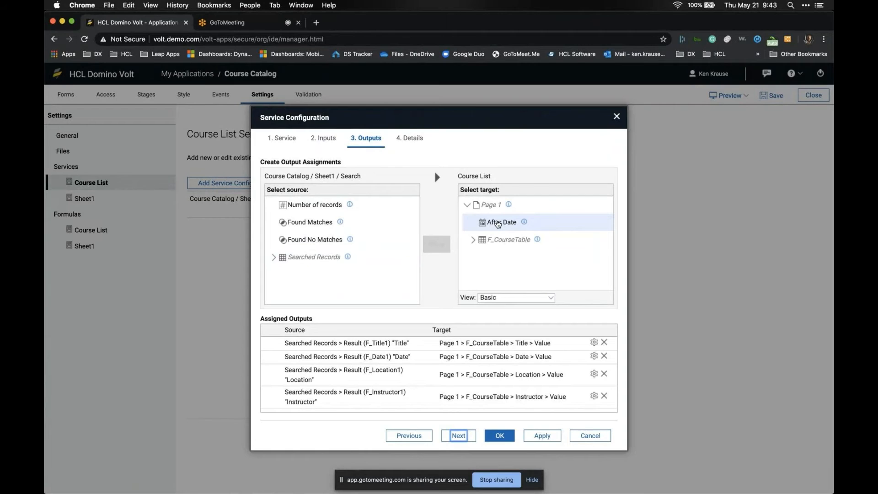
{"action": "left_click", "coordinate": [475, 241]}
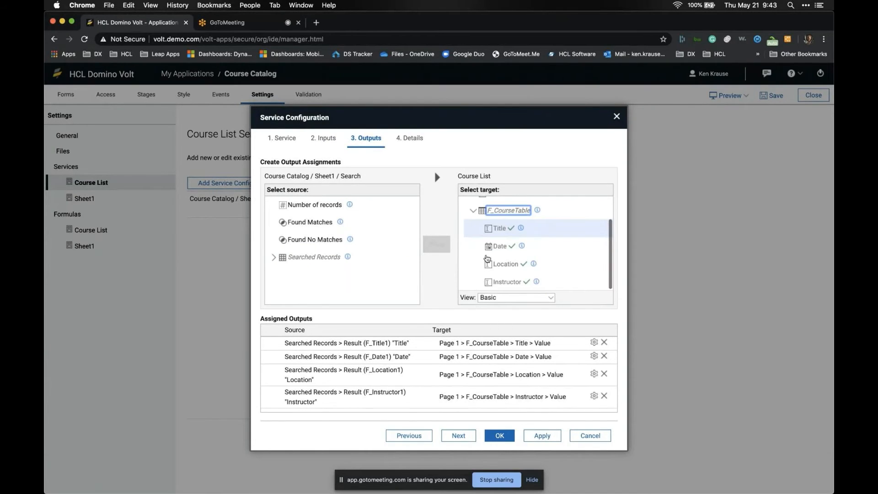
{"action": "left_click", "coordinate": [341, 260]}
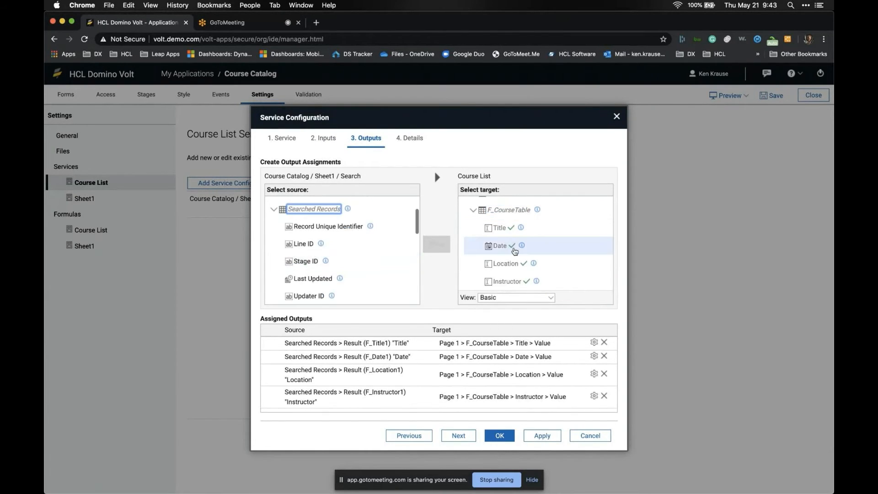
{"action": "left_click", "coordinate": [494, 437]}
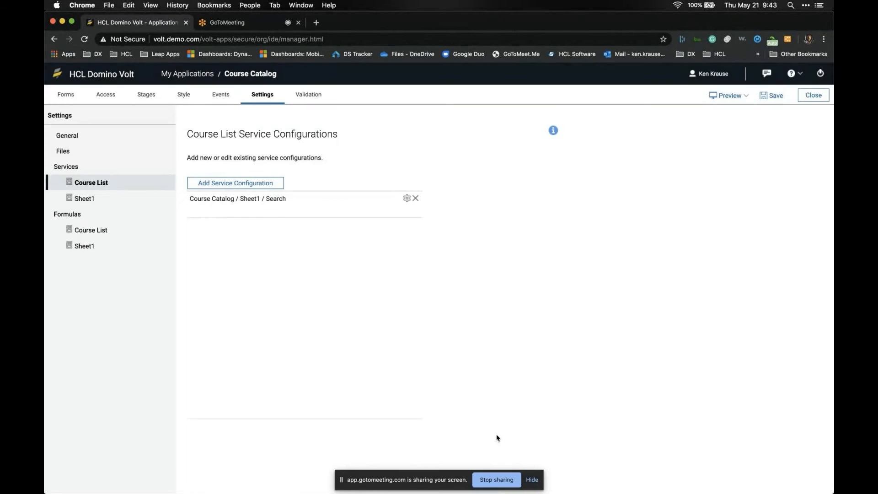
- Confirm the After Date field's onItemChange event calls the Search service
{"action": "left_click", "coordinate": [221, 97]}
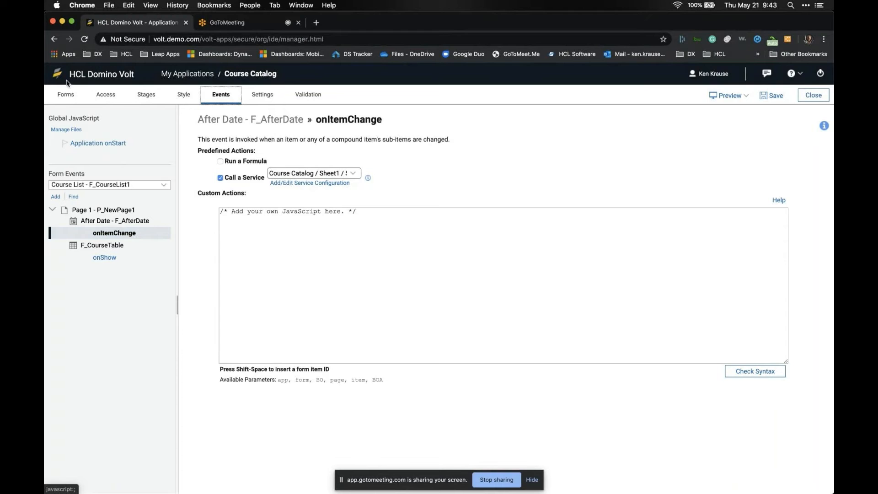
{"action": "left_click", "coordinate": [65, 94]}
{"action": "double_click", "coordinate": [319, 182]}
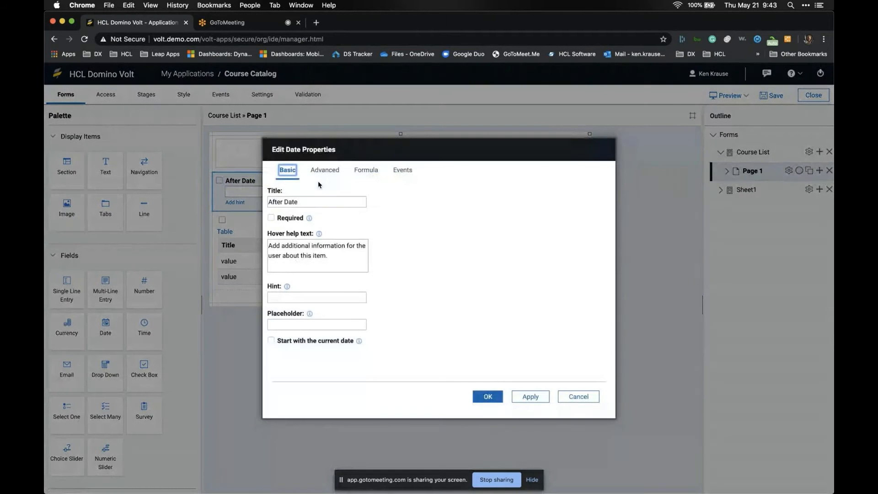
{"action": "left_click", "coordinate": [402, 169]}
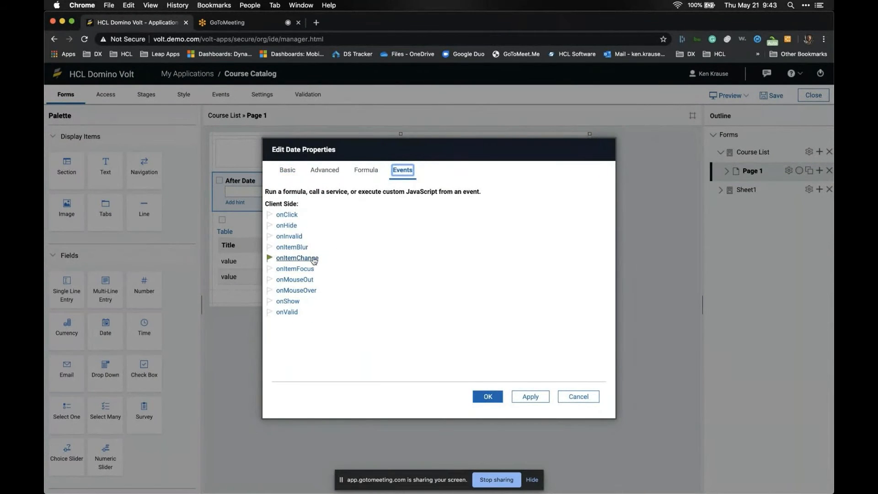
{"action": "left_click", "coordinate": [297, 258]}
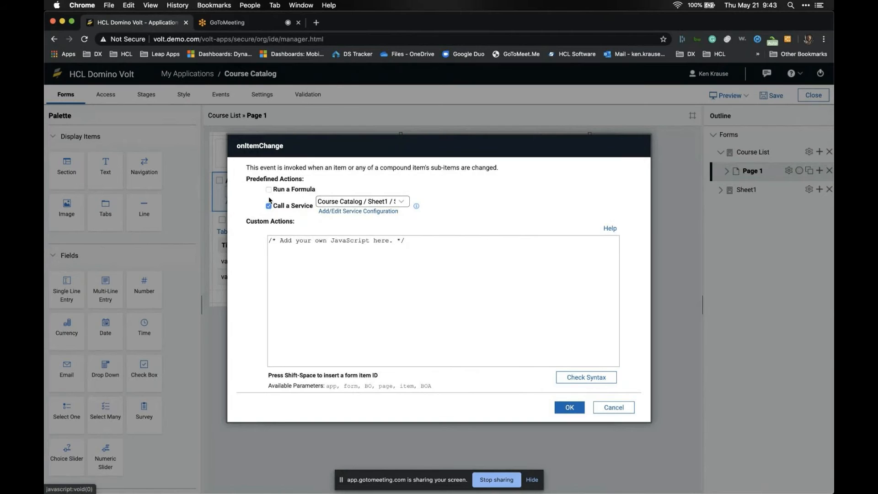
{"action": "left_click", "coordinate": [569, 407]}
{"action": "left_click", "coordinate": [498, 395]}
- Confirm the course table's onShow event calls the Search service, then preview the form
{"action": "double_click", "coordinate": [330, 225]}
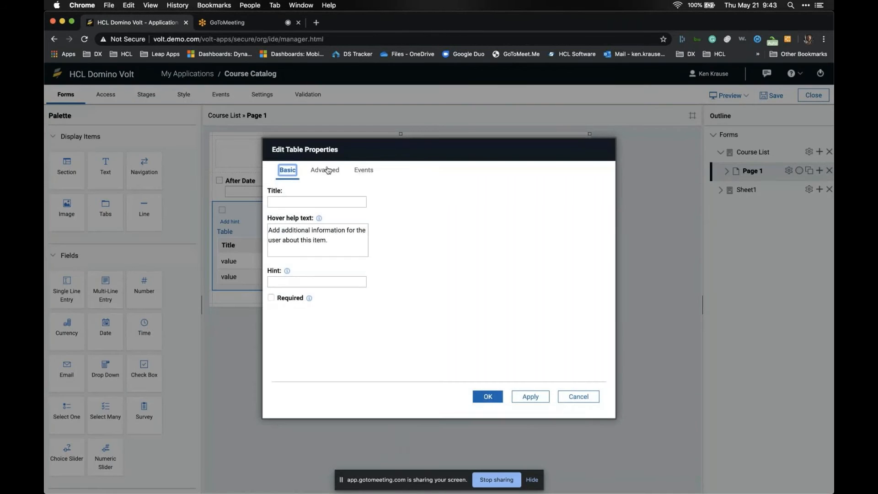
{"action": "left_click", "coordinate": [364, 170]}
{"action": "left_click", "coordinate": [288, 335]}
{"action": "left_click", "coordinate": [371, 212]}
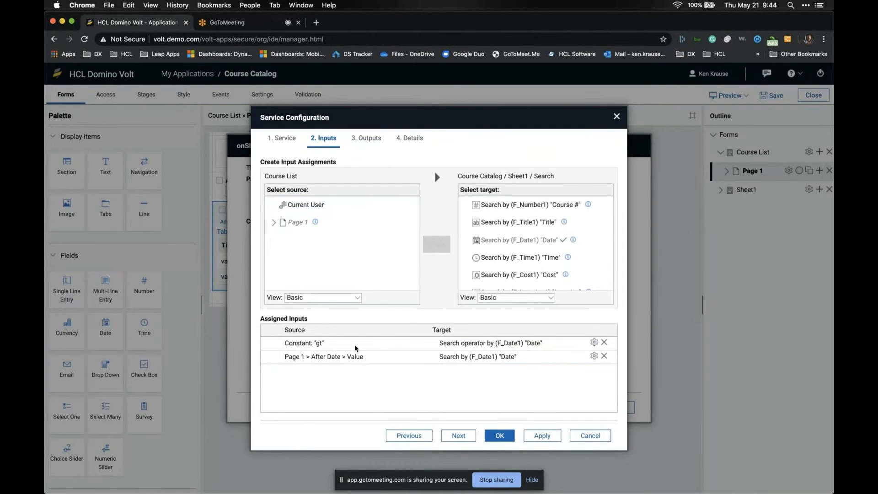
{"action": "left_click", "coordinate": [493, 432]}
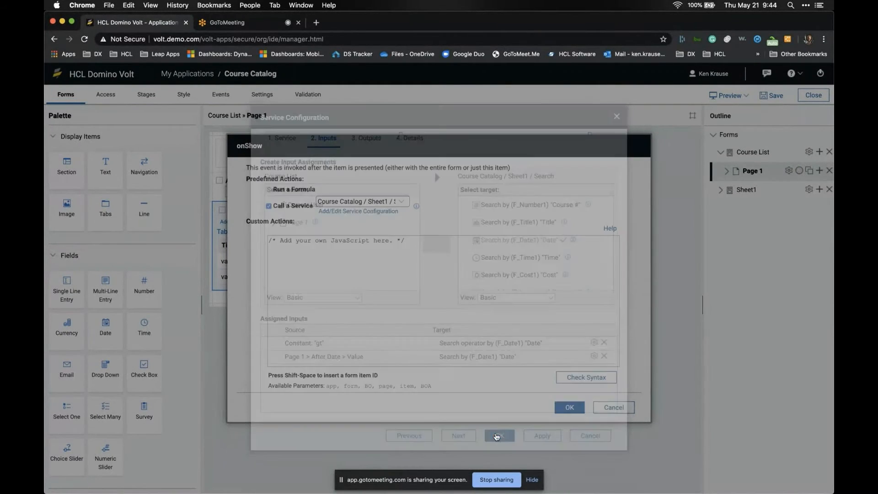
{"action": "left_click", "coordinate": [568, 408]}
{"action": "left_click", "coordinate": [487, 398]}
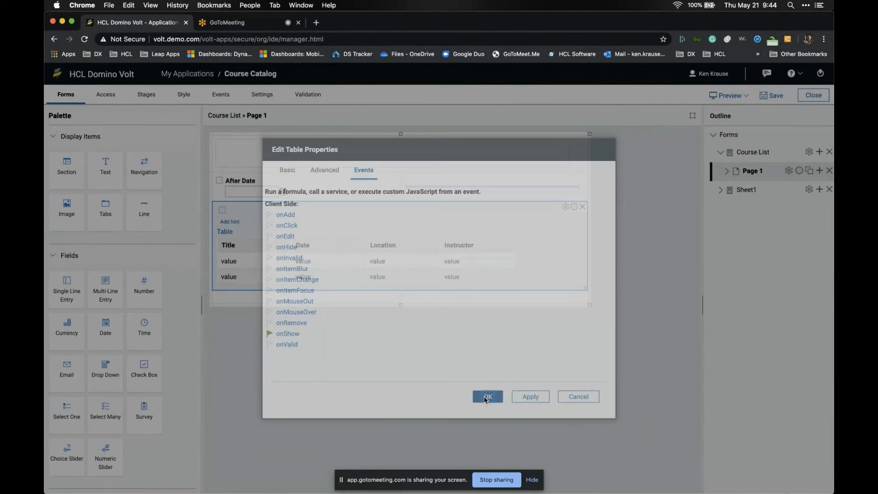
{"action": "left_click", "coordinate": [740, 97]}
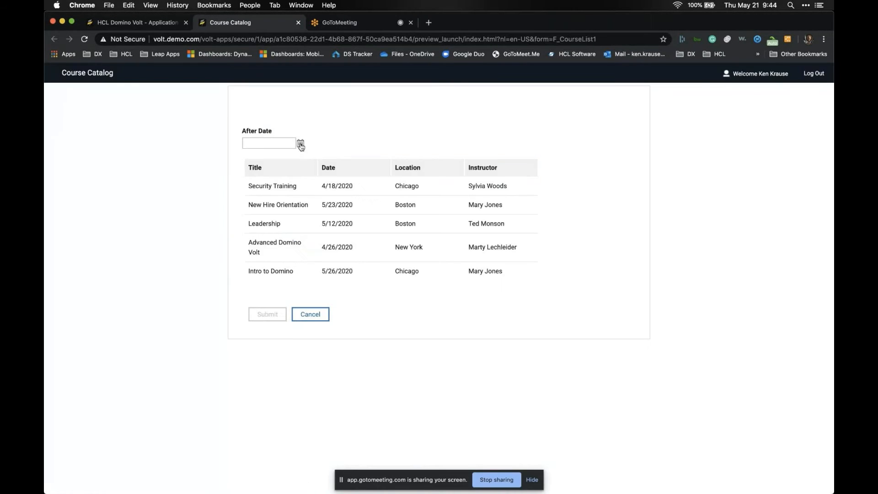
- Set After Date to 5/20/2020 to list only later courses, then close the preview
{"action": "left_click", "coordinate": [300, 145]}
{"action": "left_click", "coordinate": [292, 211]}
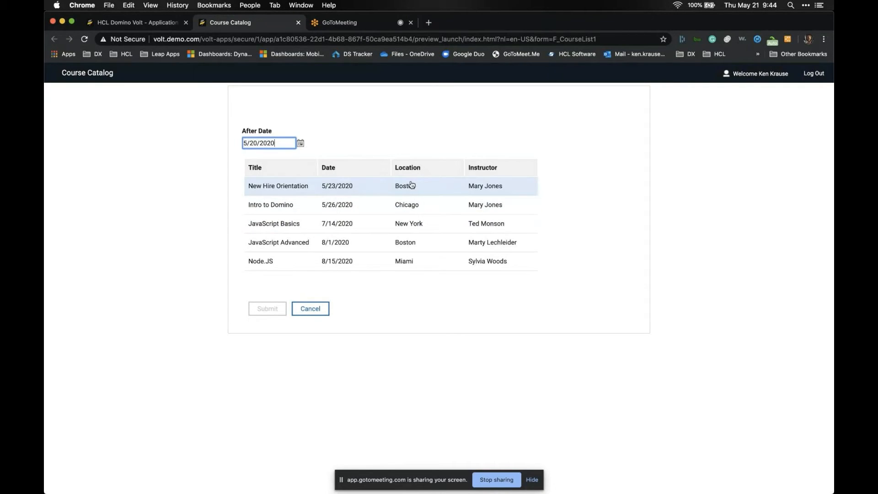
{"action": "left_click", "coordinate": [298, 23]}
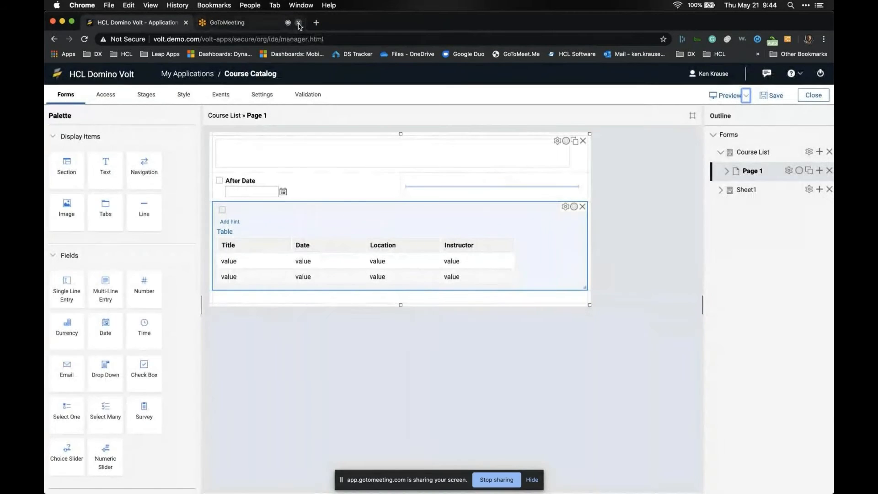
- Close the Course Catalog editor without saving and switch back to the PowerPoint slides
{"action": "left_click", "coordinate": [813, 94]}
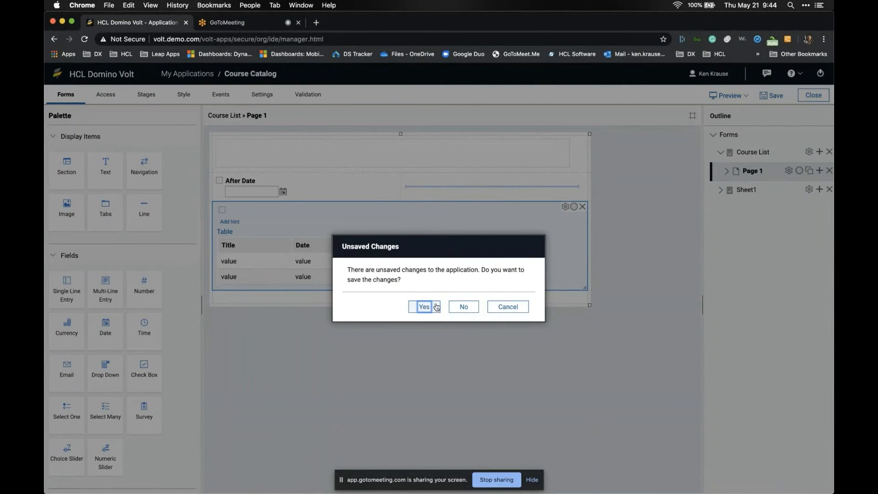
{"action": "left_click", "coordinate": [468, 307]}
{"action": "key", "text": "super+Tab"}
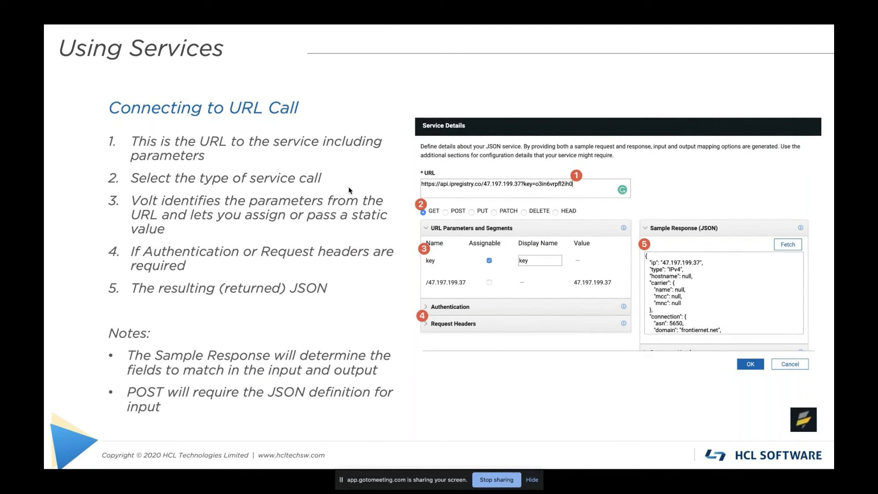
- Advance to the 'Synch Services – Calling Services in Order' slide
{"action": "key", "text": "Right"}
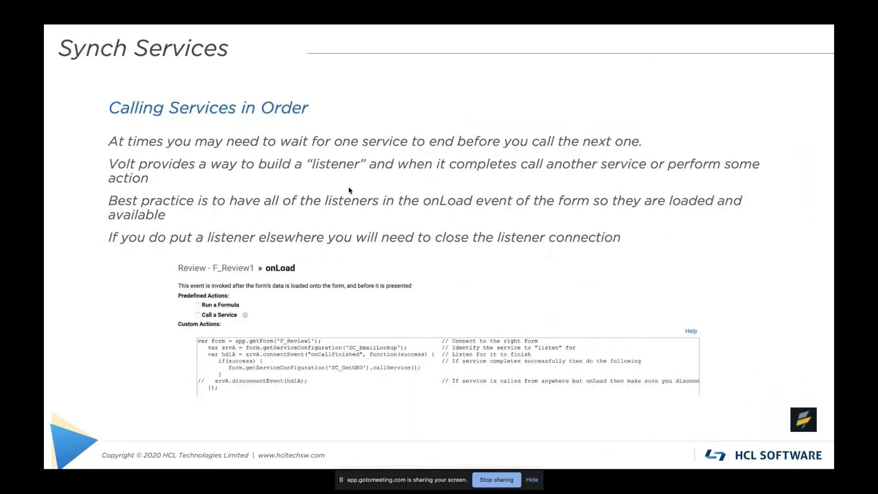